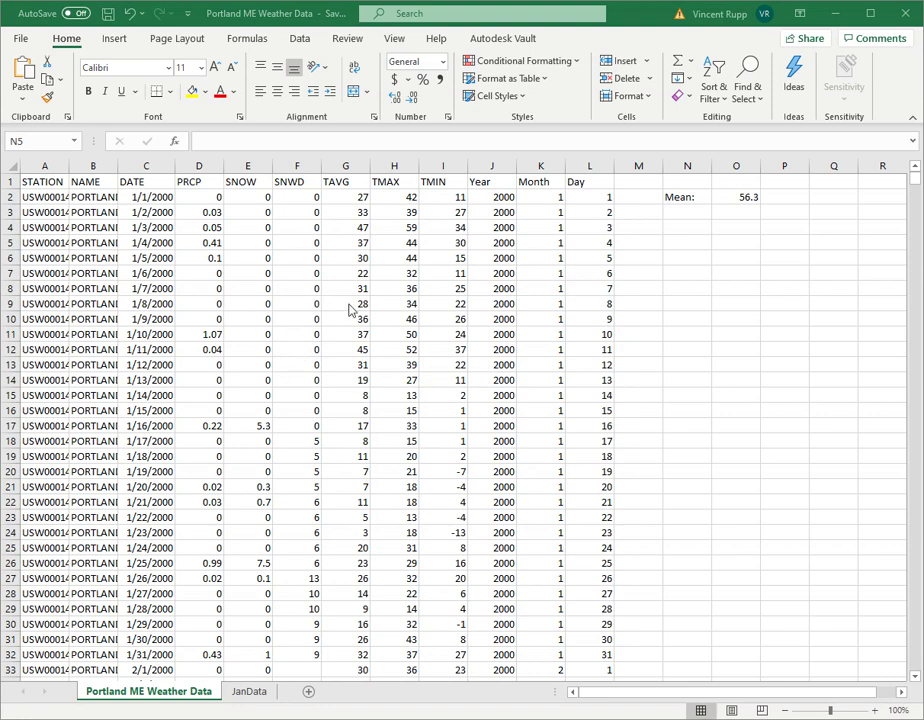
Select cell F9 in the weather data and bring up the Insert ribbon commands.
{"action": "left_click", "coordinate": [298, 304]}
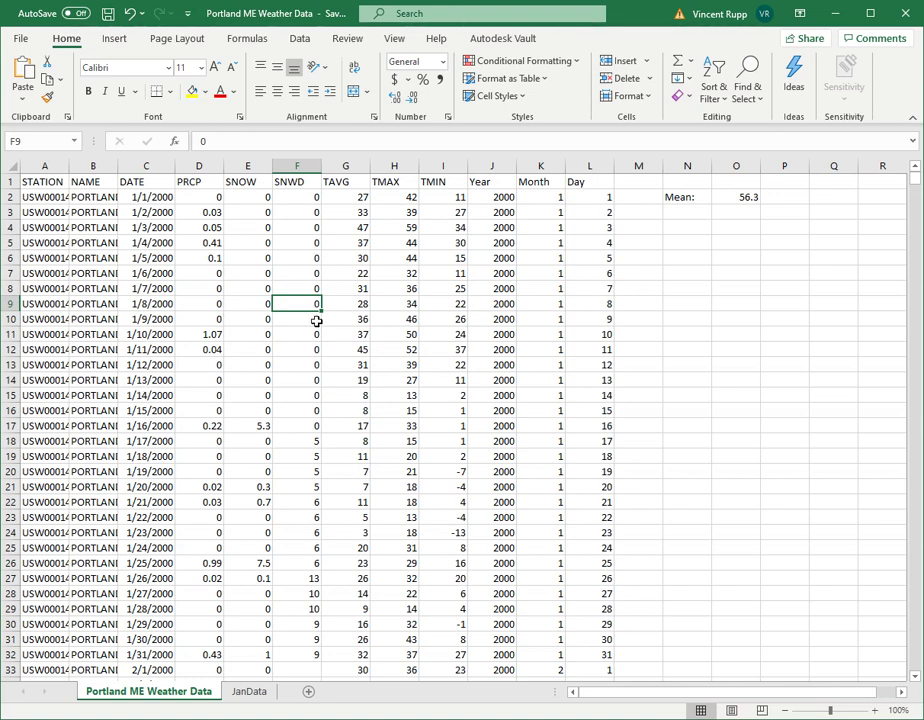
{"action": "left_click", "coordinate": [114, 39]}
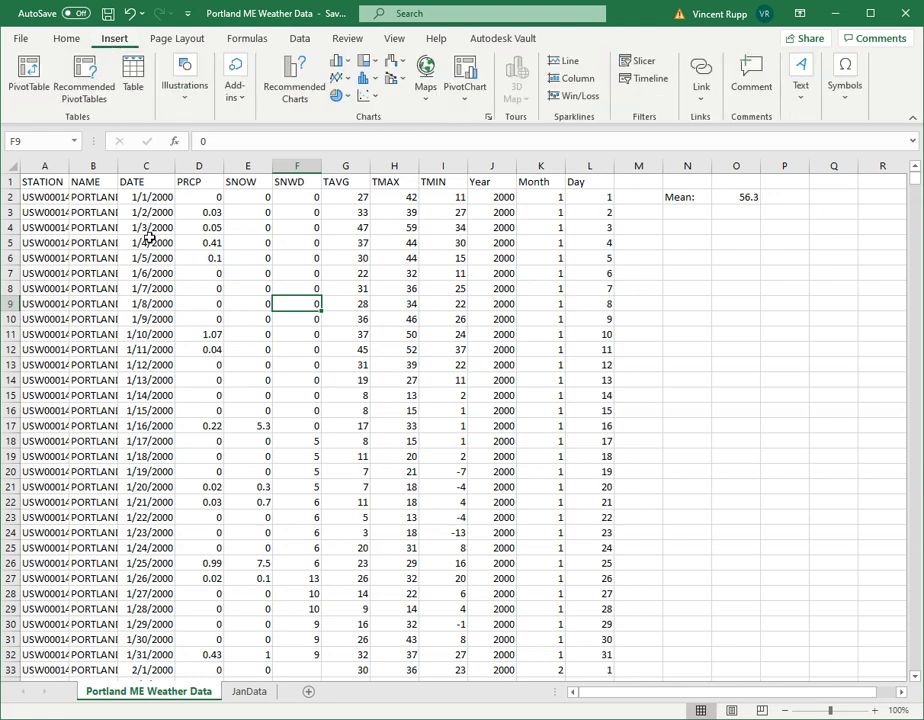
Create PivotTable1 on a new worksheet from the weather data range A1:L7309.
{"action": "left_click", "coordinate": [30, 88]}
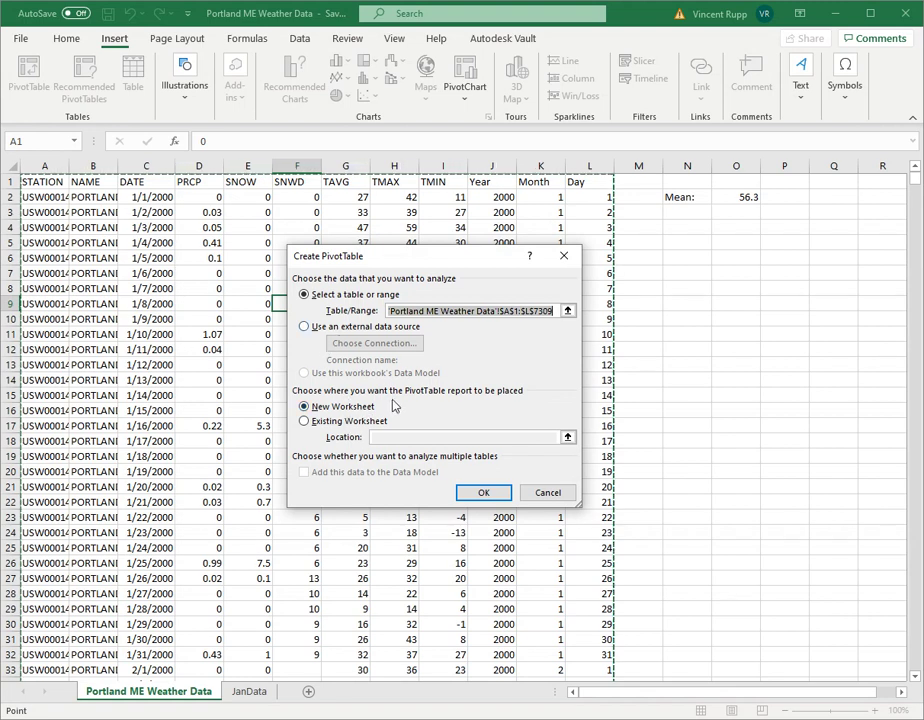
{"action": "left_click", "coordinate": [483, 493]}
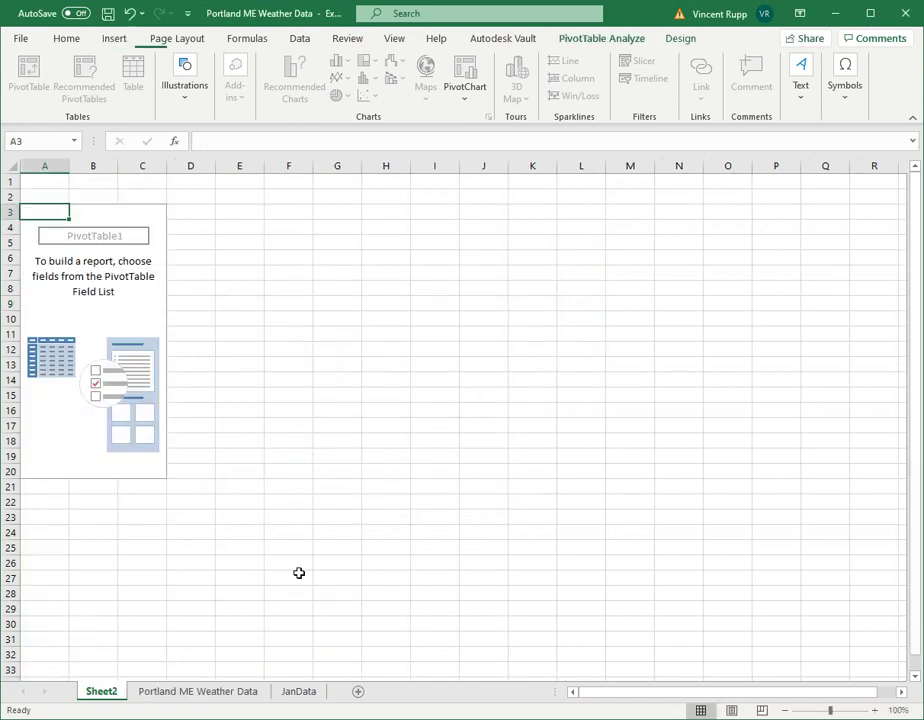
Rename the Sheet2 worksheet to 'Pivot'.
{"action": "double_click", "coordinate": [102, 691]}
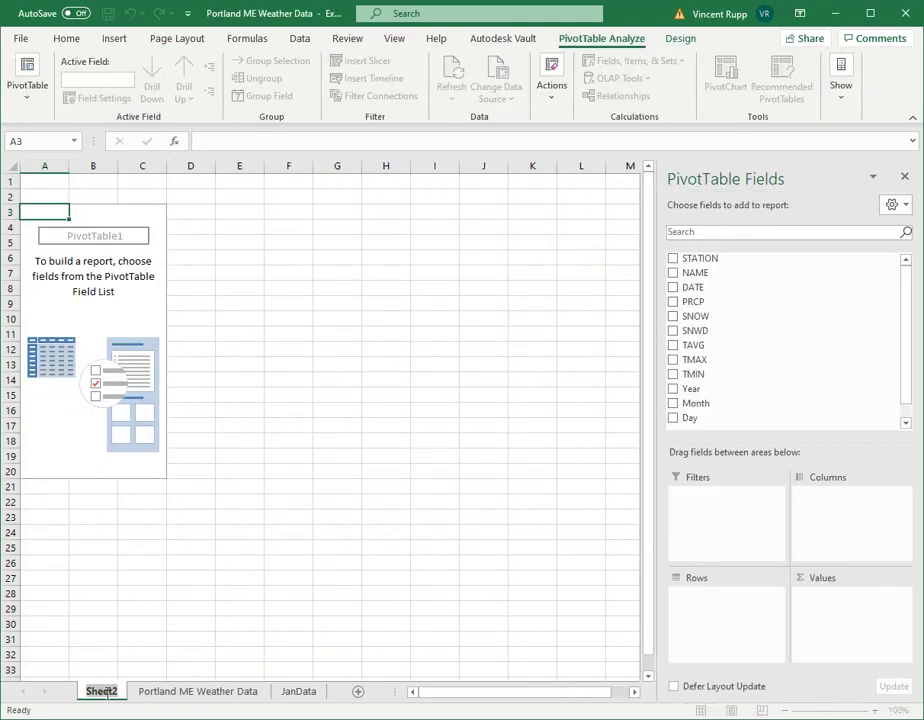
{"action": "type", "text": "Pivot"}
{"action": "key", "text": "Return"}
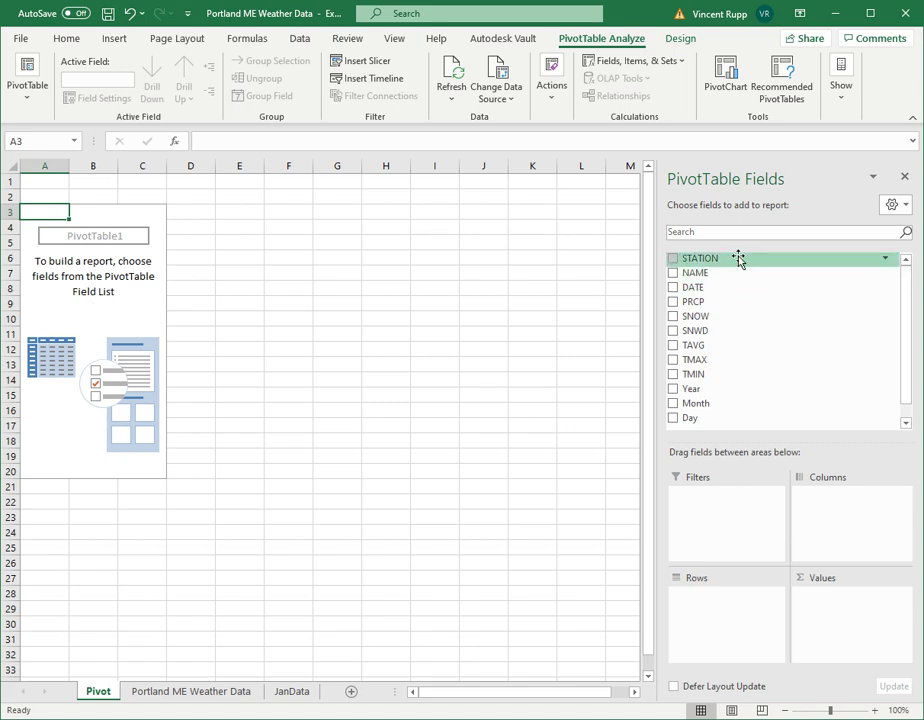
{"action": "scroll", "coordinate": [738, 258], "scroll_direction": "down", "scroll_amount": 1}
{"action": "scroll", "coordinate": [738, 290], "scroll_direction": "up", "scroll_amount": 1}
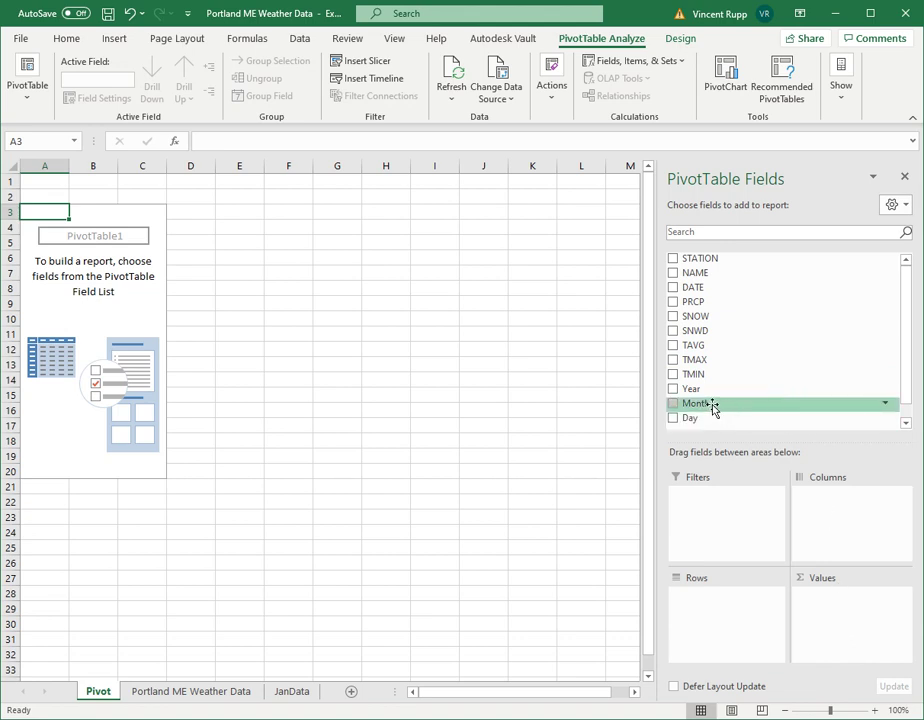
Place Month in Rows and Year in Columns, then inspect the month 1–12 and year 2000–2020 headers.
{"action": "left_click_drag", "start_coordinate": [713, 408], "coordinate": [720, 619]}
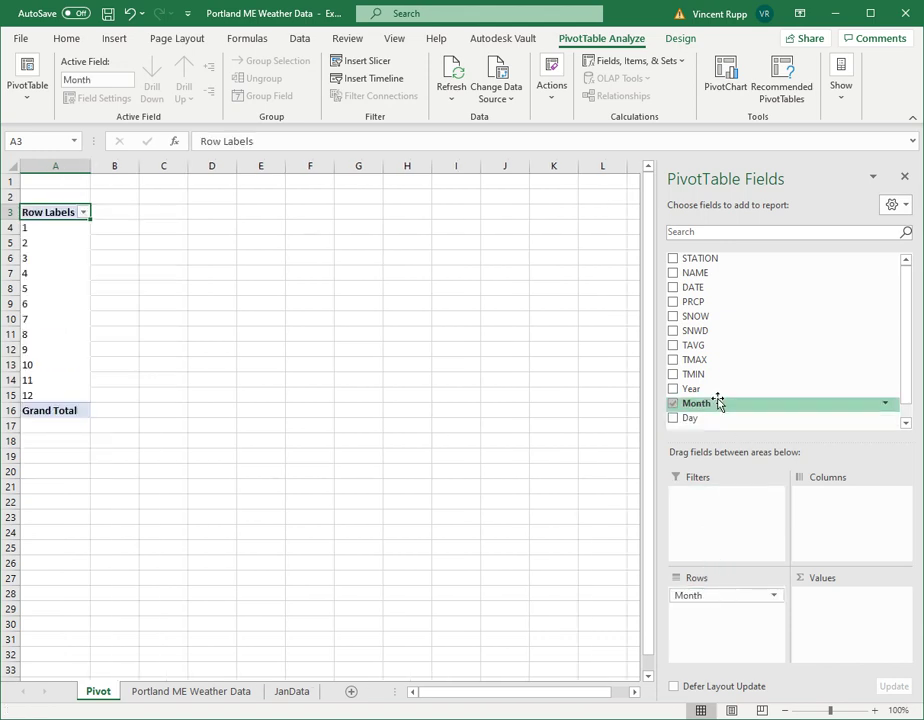
{"action": "left_click_drag", "start_coordinate": [707, 390], "coordinate": [847, 526]}
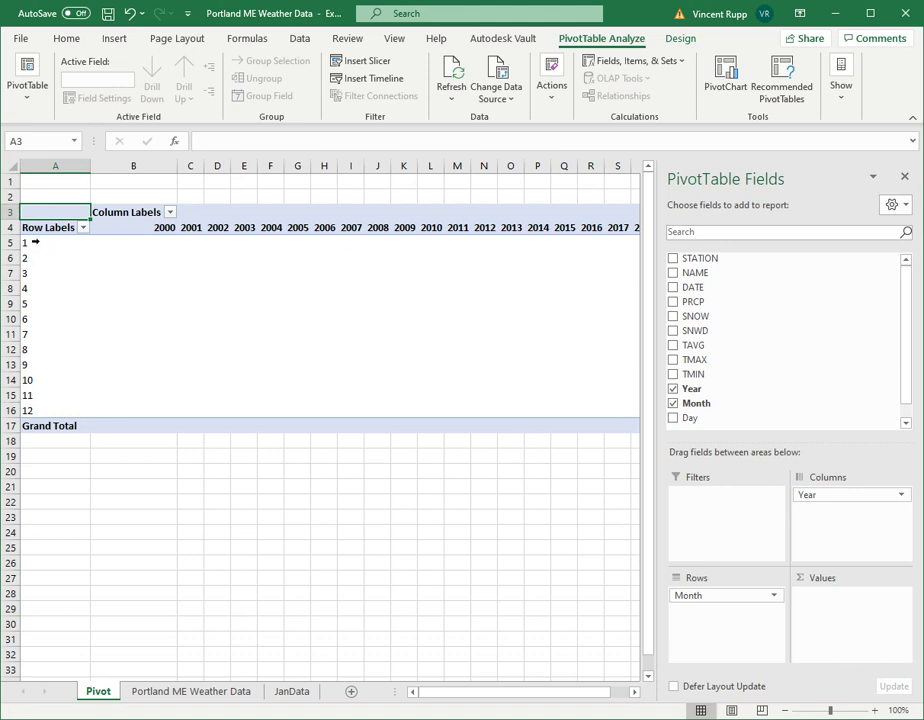
{"action": "left_click_drag", "start_coordinate": [36, 242], "coordinate": [46, 365]}
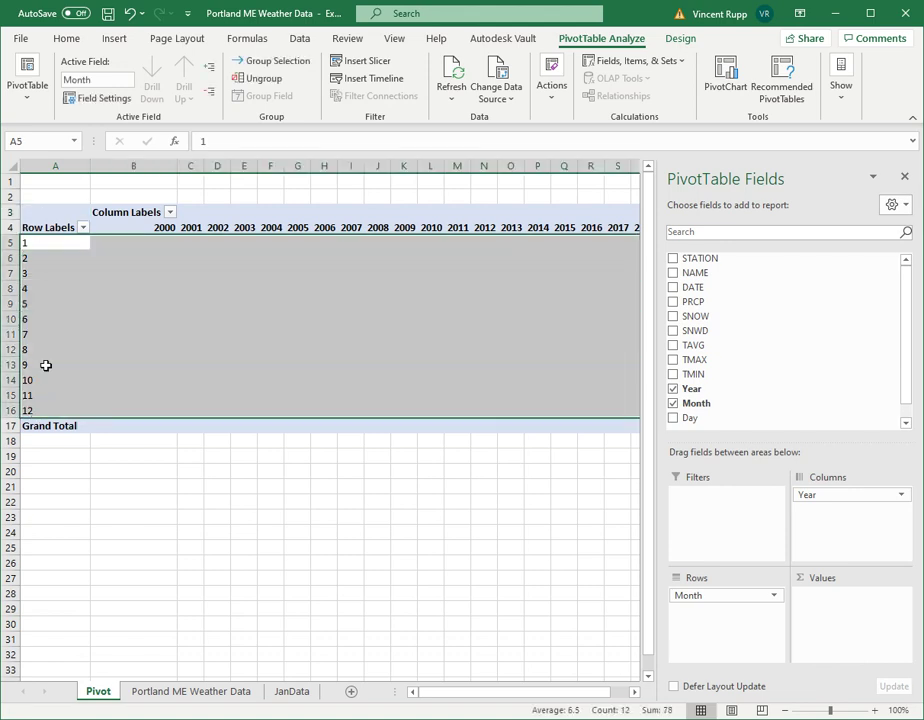
{"action": "left_click", "coordinate": [47, 243]}
{"action": "left_click", "coordinate": [148, 222]}
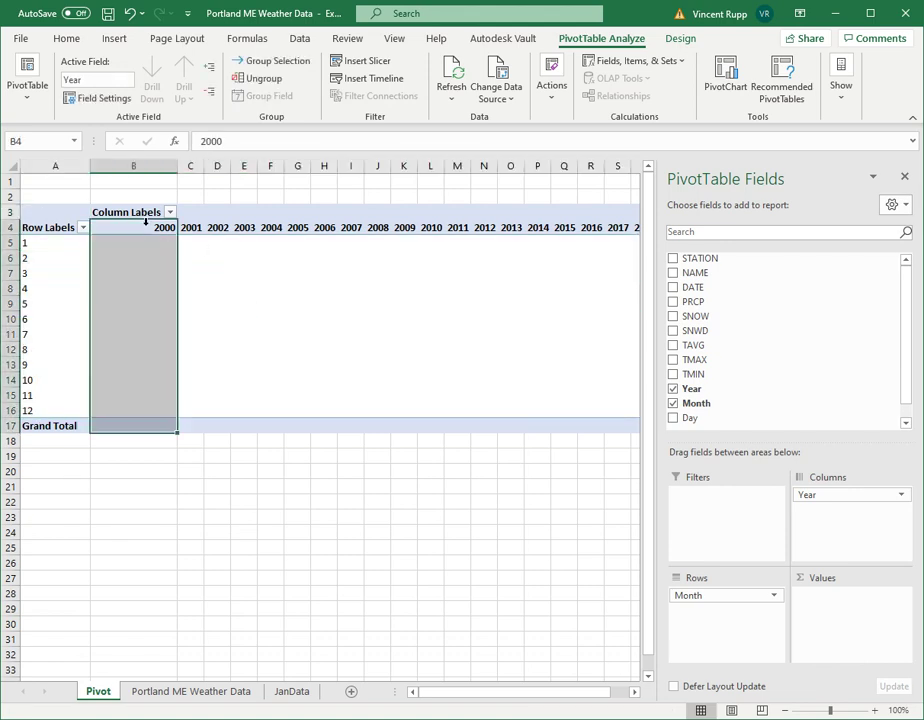
{"action": "left_click", "coordinate": [617, 228]}
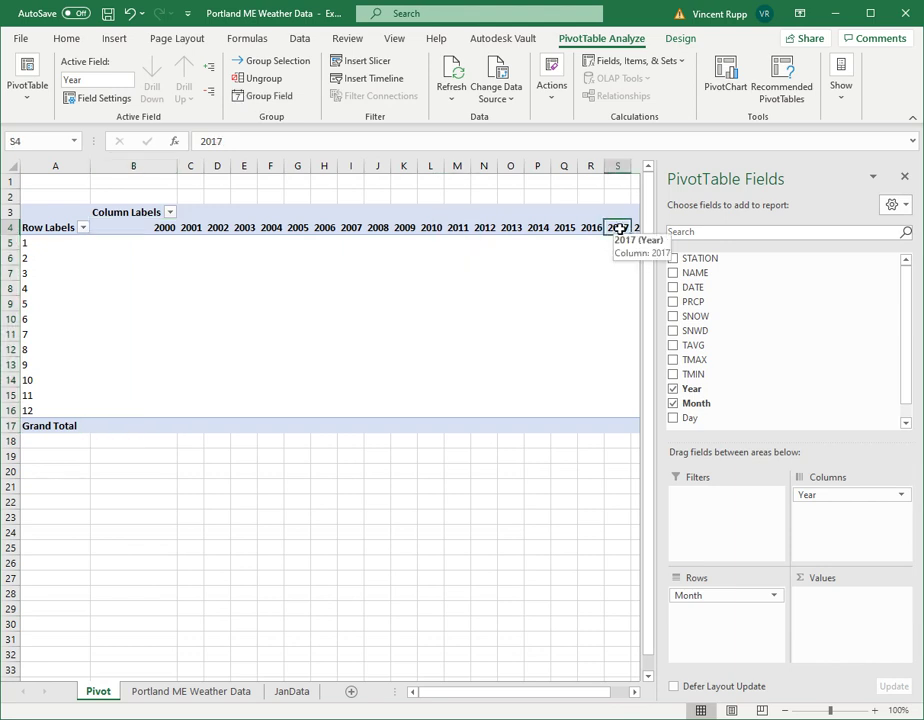
{"action": "key", "text": "Right"}
{"action": "key", "text": "Right"}
{"action": "key", "text": "Right"}
{"action": "key", "text": "Right"}
{"action": "key", "text": "Left"}
{"action": "key", "text": "Left"}
{"action": "key", "text": "Left"}
{"action": "key", "text": "Left"}
{"action": "key", "text": "Left"}
{"action": "key", "text": "Left"}
{"action": "key", "text": "Left"}
{"action": "key", "text": "Left"}
{"action": "key", "text": "Left"}
{"action": "key", "text": "Left"}
{"action": "key", "text": "Left"}
{"action": "key", "text": "Left"}
{"action": "key", "text": "Left"}
{"action": "key", "text": "Left"}
{"action": "key", "text": "Left"}
{"action": "key", "text": "Left"}
{"action": "key", "text": "Left"}
{"action": "key", "text": "Left"}
{"action": "key", "text": "Left"}
{"action": "key", "text": "Left"}
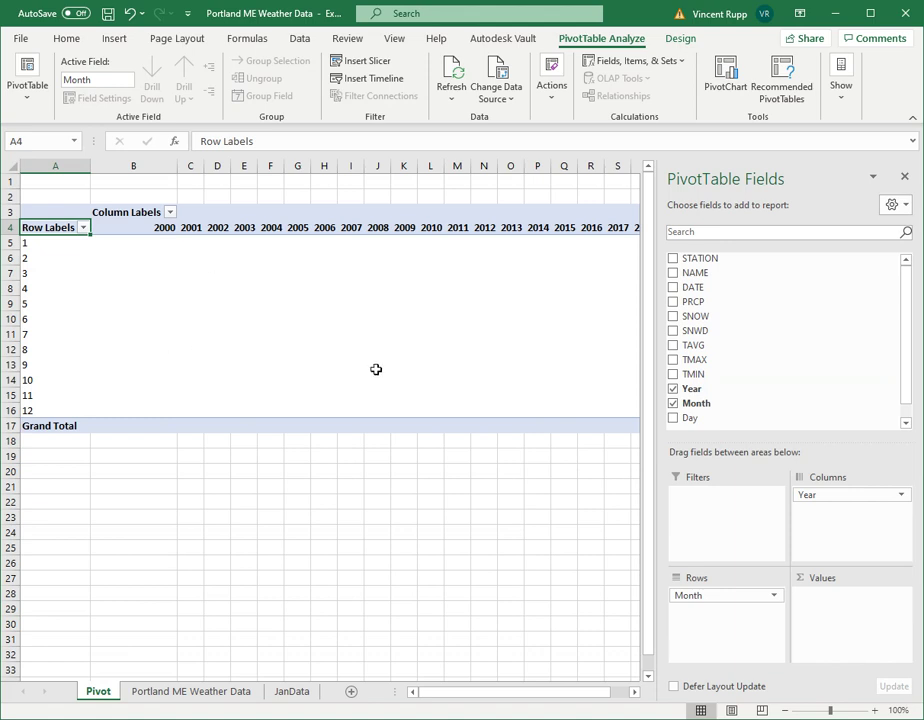
Add TMAX to Values to show Sum of TMAX per month and year.
{"action": "mouse_move", "coordinate": [716, 347]}
{"action": "left_mouse_down"}
{"action": "mouse_move", "coordinate": [701, 346]}
{"action": "mouse_move", "coordinate": [852, 610]}
{"action": "mouse_move", "coordinate": [712, 352]}
{"action": "mouse_move", "coordinate": [703, 355]}
{"action": "left_mouse_up"}
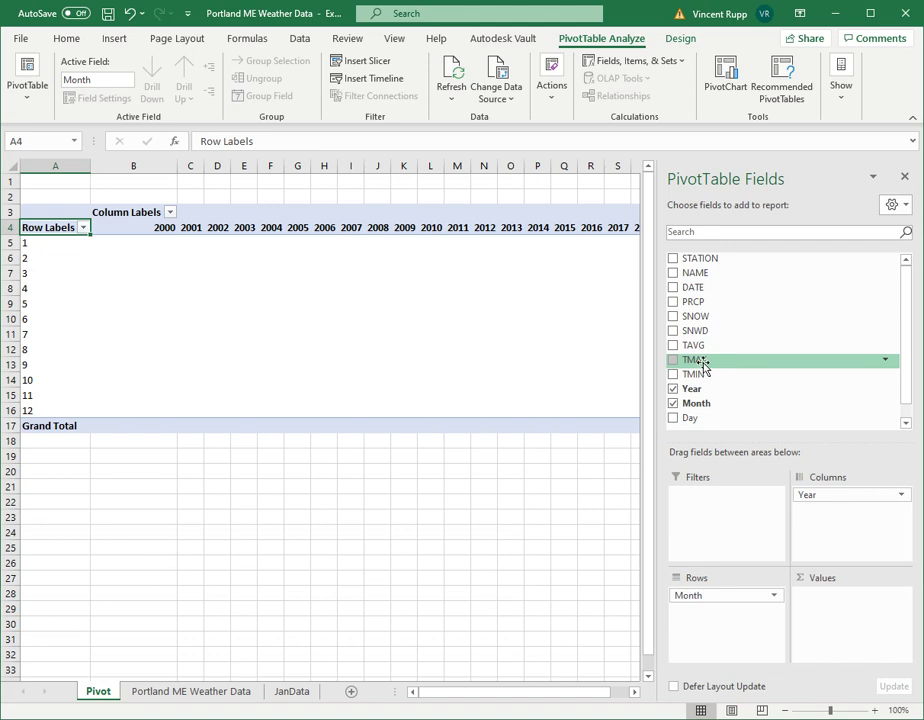
{"action": "left_click_drag", "start_coordinate": [703, 365], "coordinate": [850, 614]}
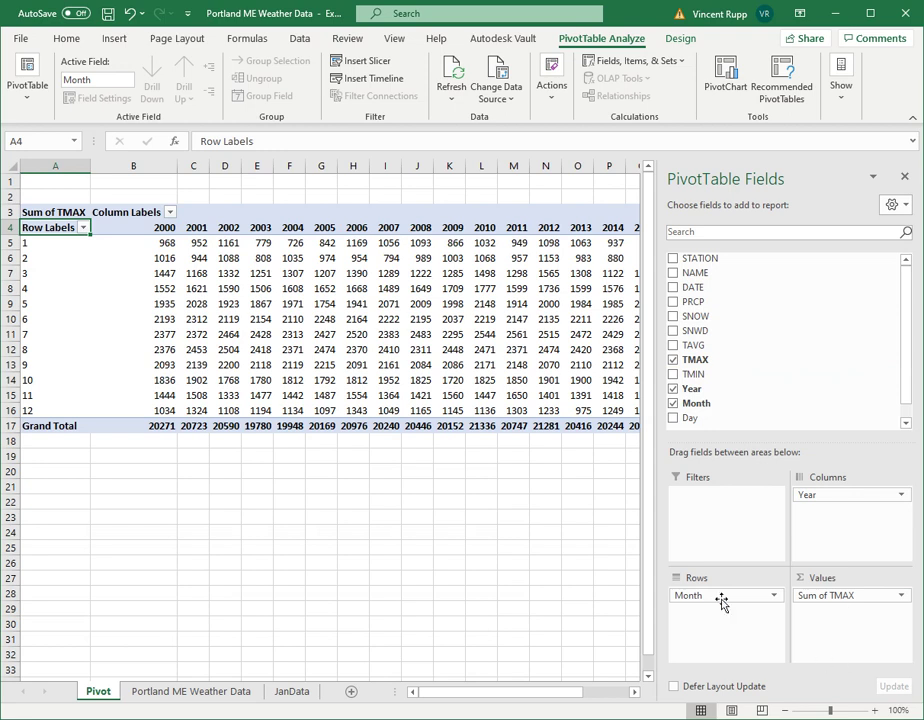
{"action": "left_click", "coordinate": [165, 245]}
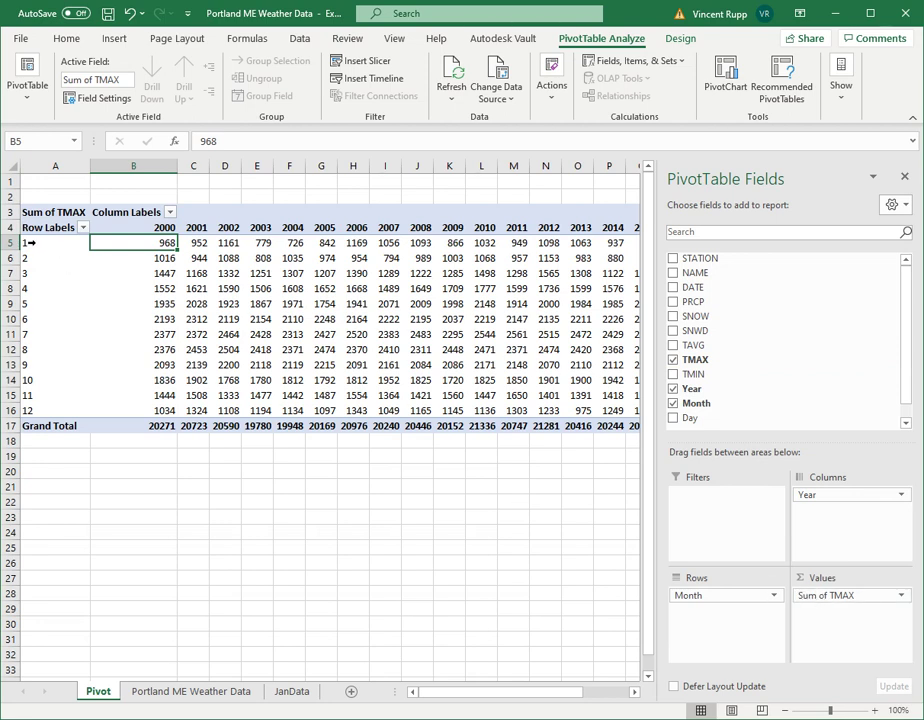
{"action": "left_click", "coordinate": [180, 692]}
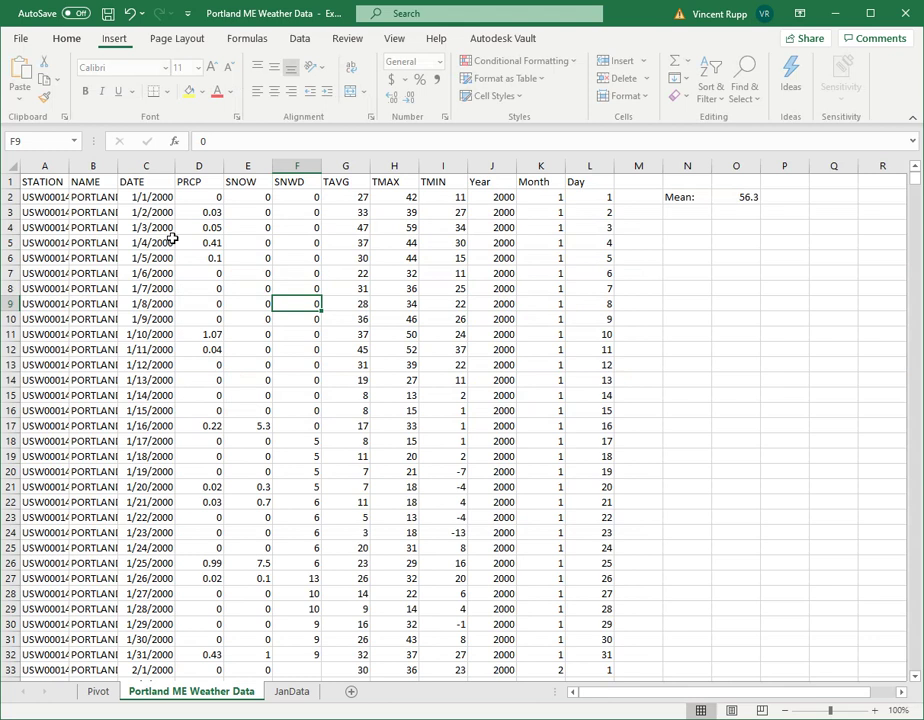
{"action": "left_click", "coordinate": [542, 198]}
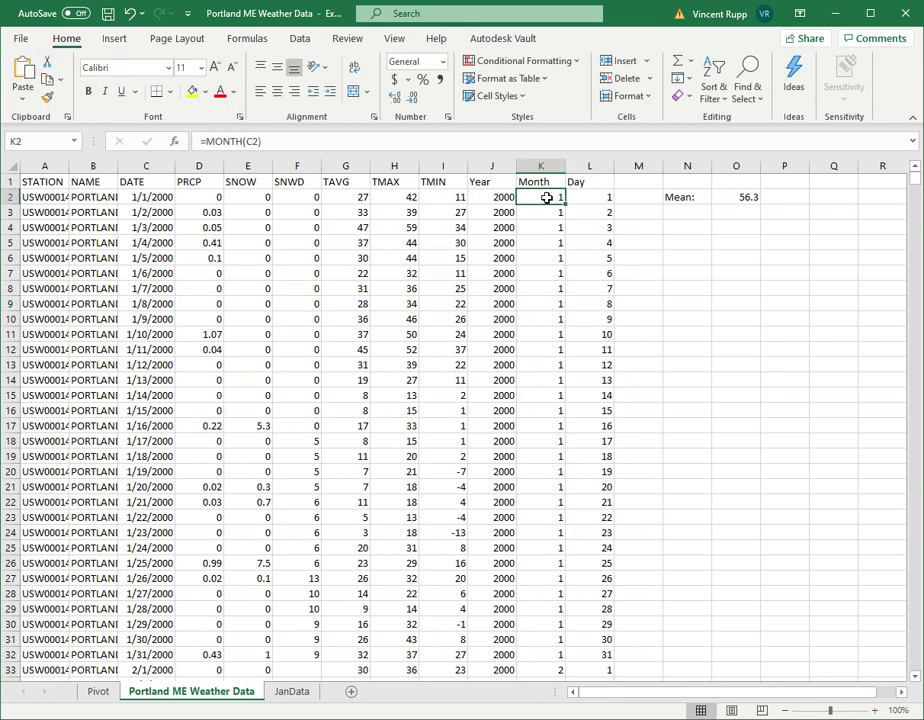
{"action": "left_click", "coordinate": [503, 197]}
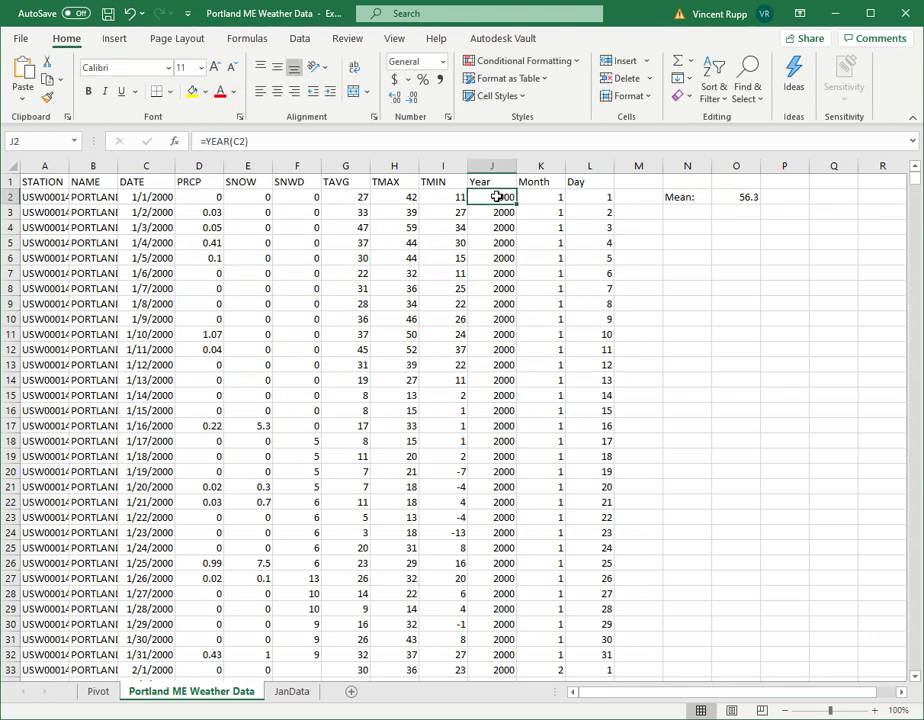
{"action": "left_click", "coordinate": [98, 691]}
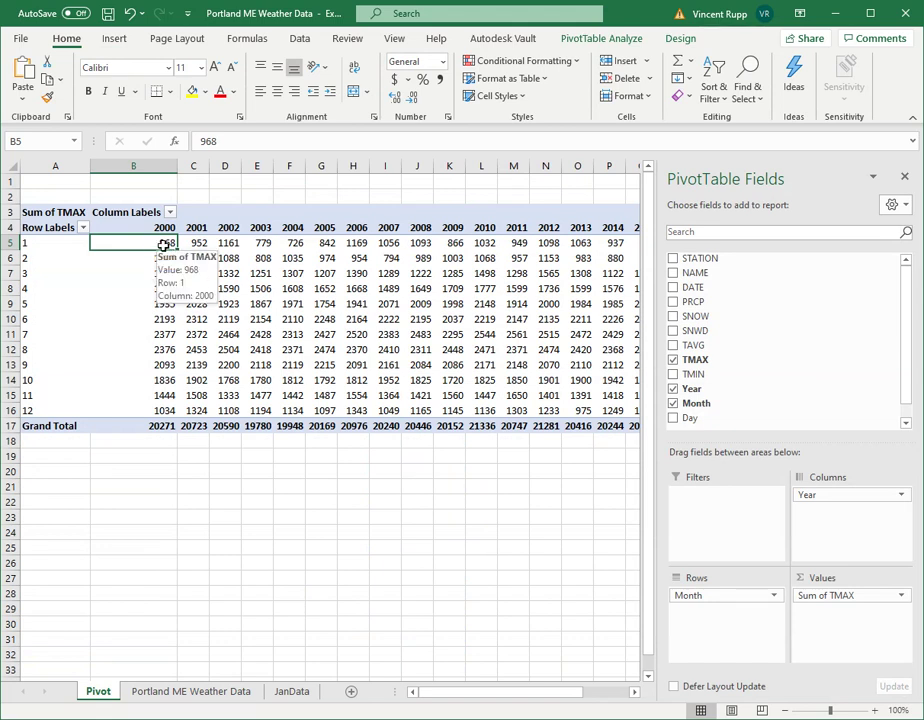
Change the TMAX value field summary from Sum to Average, giving January 2000 at 31.2258.
{"action": "left_click", "coordinate": [902, 600]}
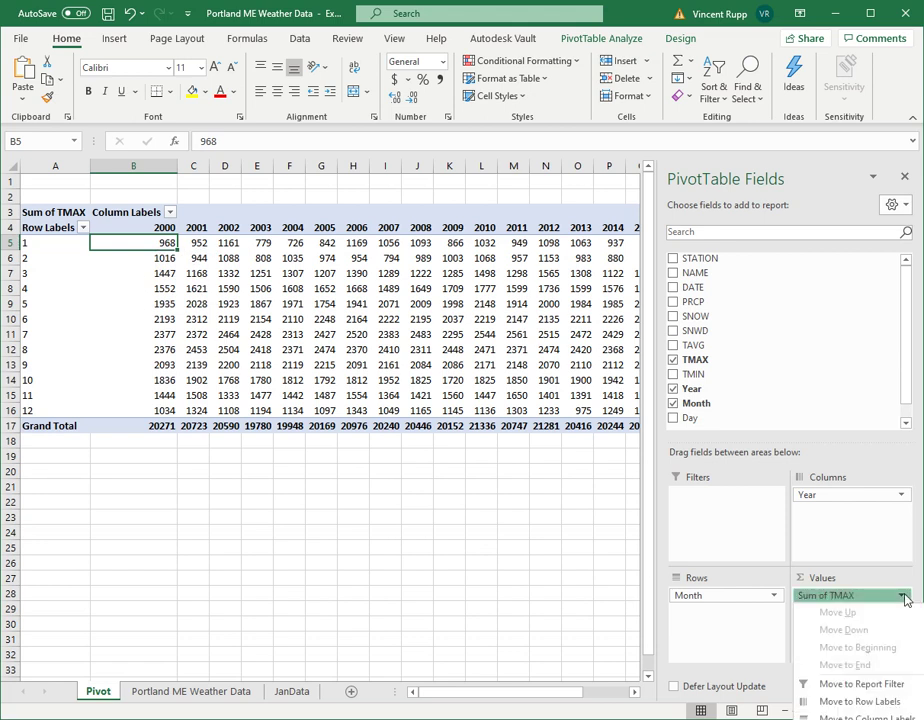
{"action": "left_click", "coordinate": [845, 715]}
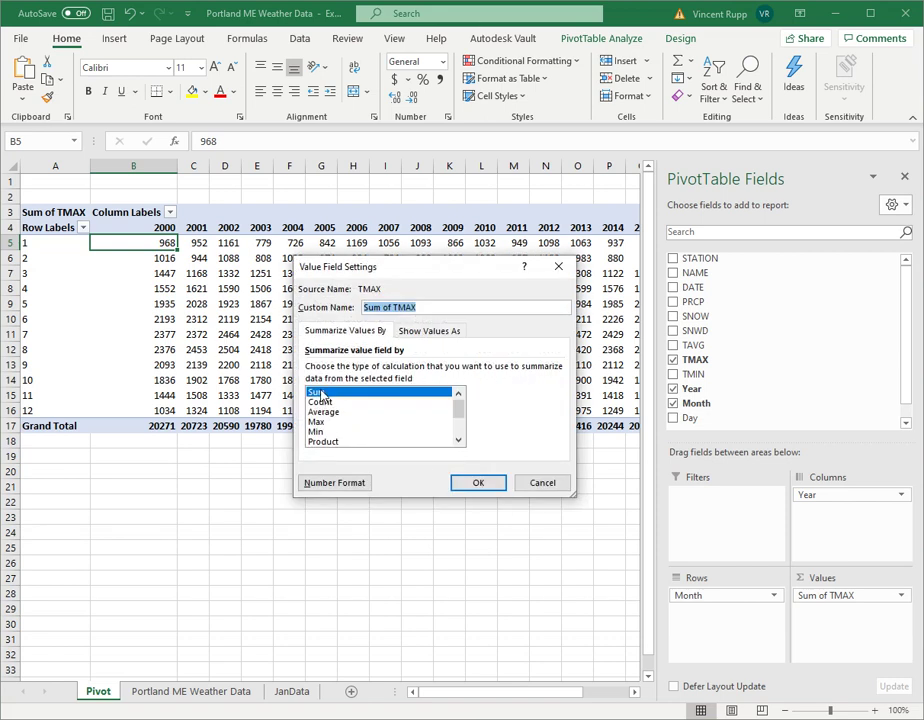
{"action": "left_click", "coordinate": [325, 412]}
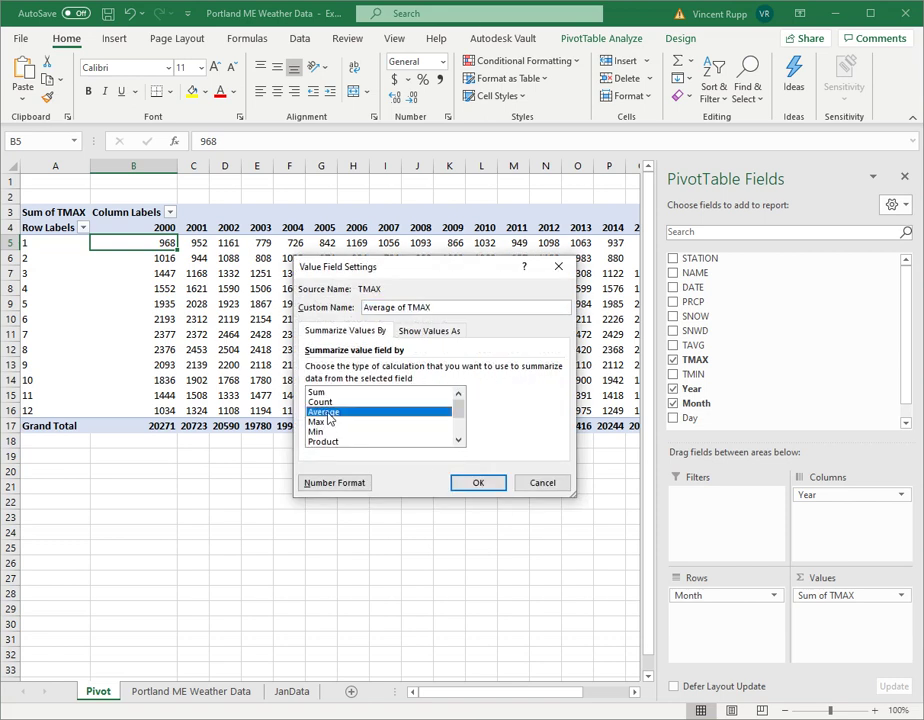
{"action": "left_click", "coordinate": [481, 486]}
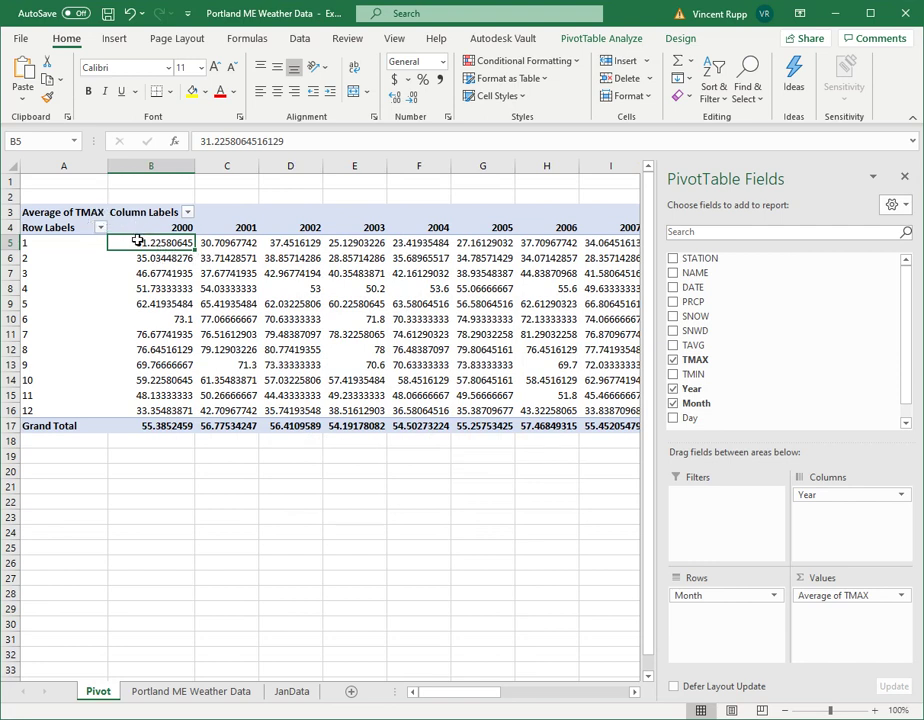
{"action": "left_click_drag", "start_coordinate": [135, 243], "coordinate": [519, 423]}
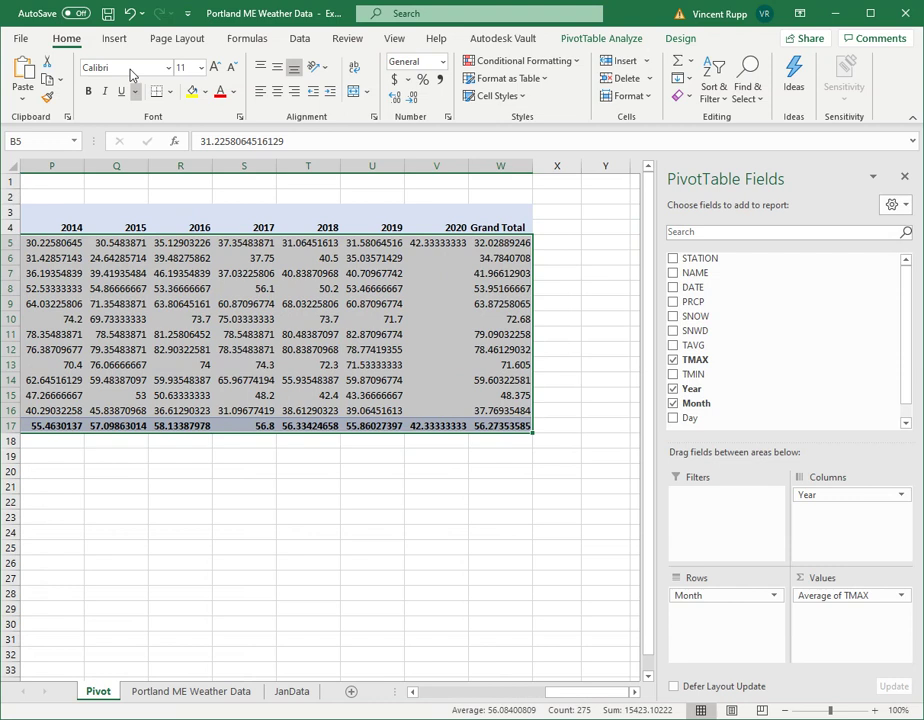
{"action": "left_click", "coordinate": [411, 98]}
{"action": "left_click", "coordinate": [411, 98]}
{"action": "left_click", "coordinate": [411, 98]}
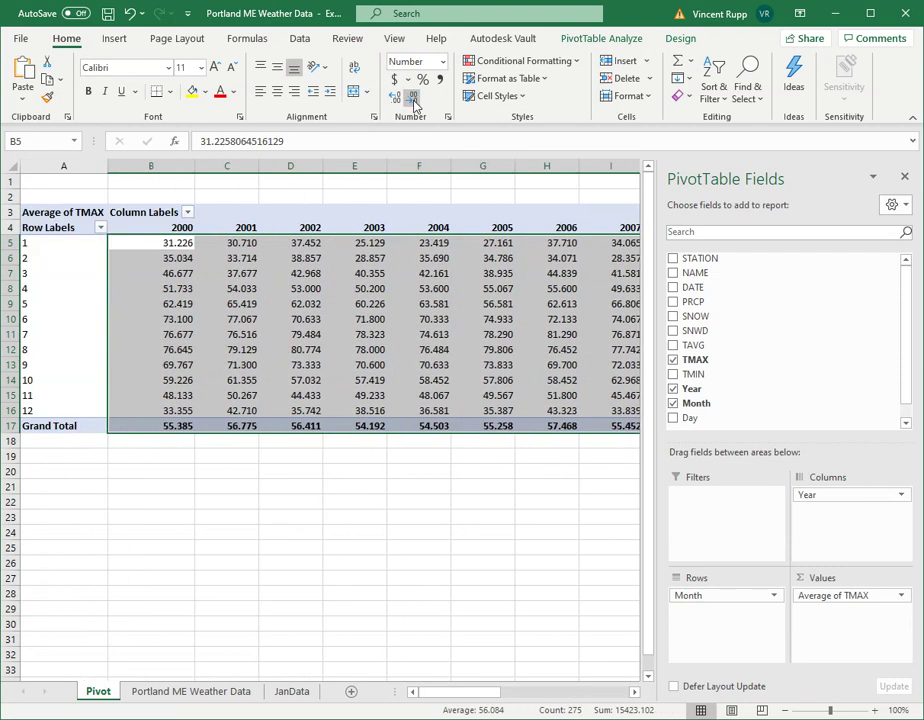
{"action": "left_click", "coordinate": [411, 98]}
{"action": "left_click", "coordinate": [411, 98]}
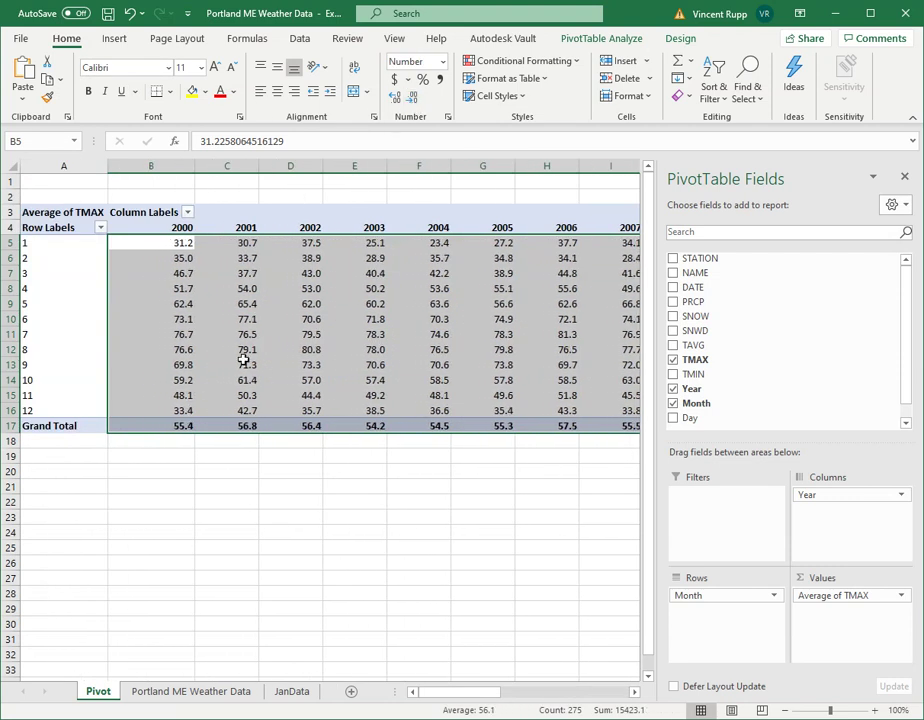
{"action": "left_click", "coordinate": [181, 245]}
{"action": "mouse_move", "coordinate": [180, 339]}
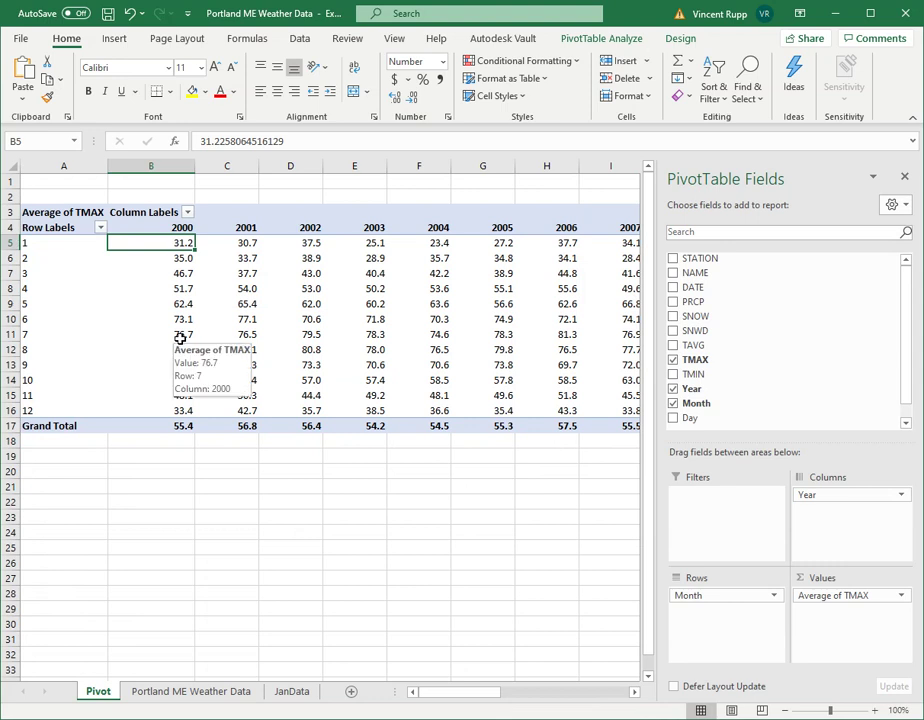
{"action": "left_click", "coordinate": [30, 244]}
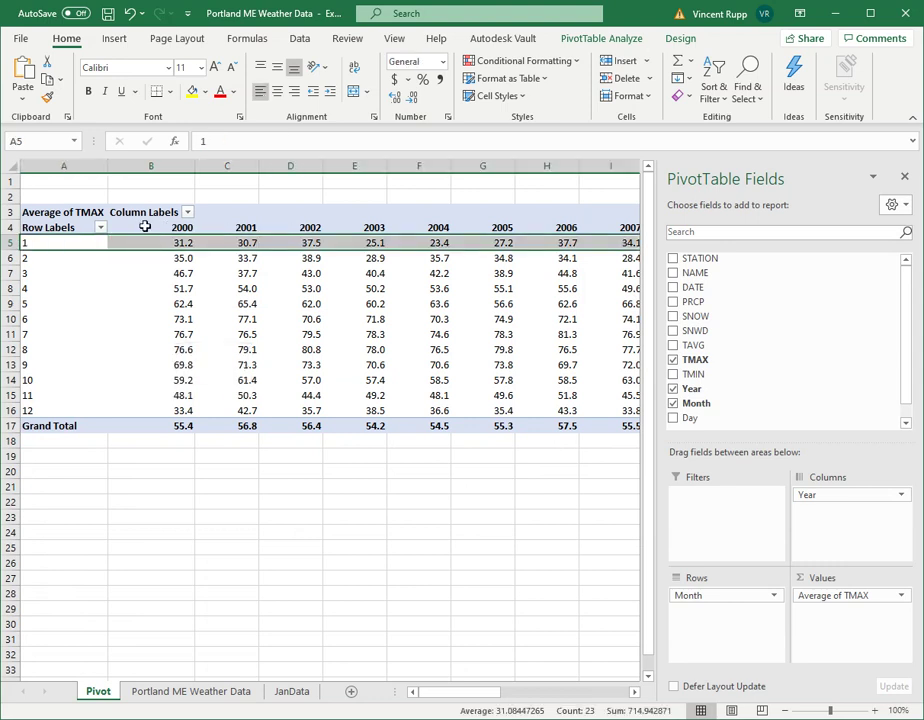
{"action": "left_click", "coordinate": [152, 224]}
{"action": "left_click", "coordinate": [155, 243]}
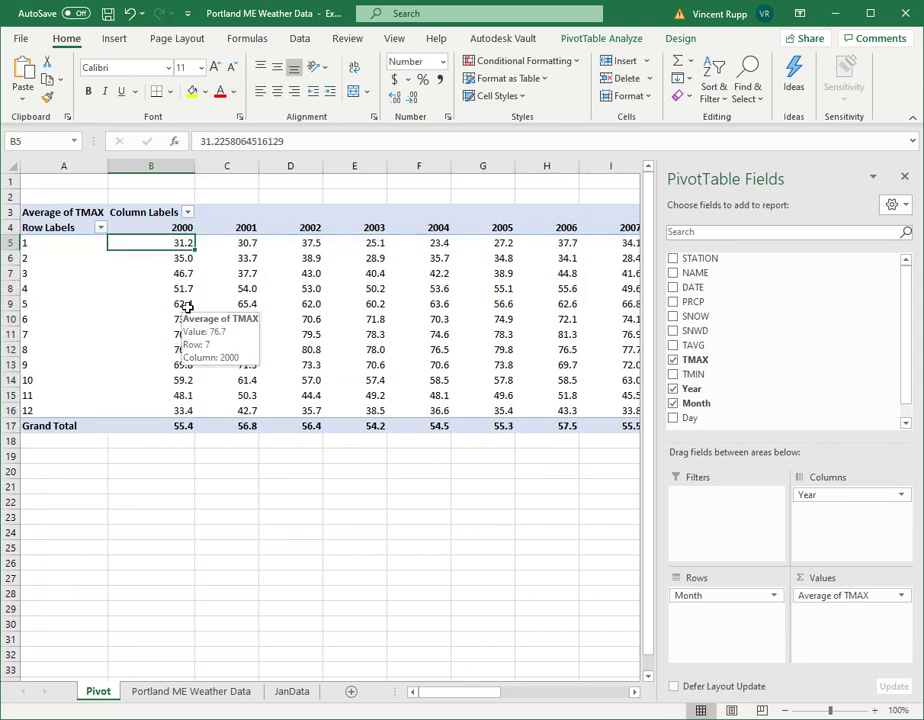
{"action": "mouse_move", "coordinate": [203, 311]}
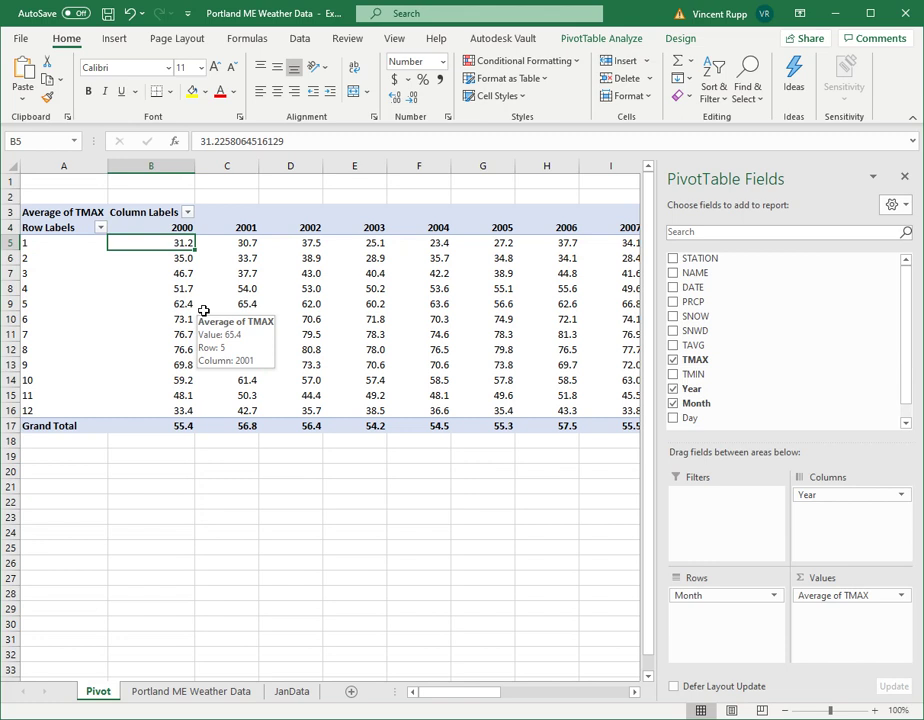
{"action": "key", "text": "Down"}
{"action": "key", "text": "Down"}
{"action": "key", "text": "Down"}
{"action": "key", "text": "Down"}
{"action": "key", "text": "Down"}
{"action": "key", "text": "Down"}
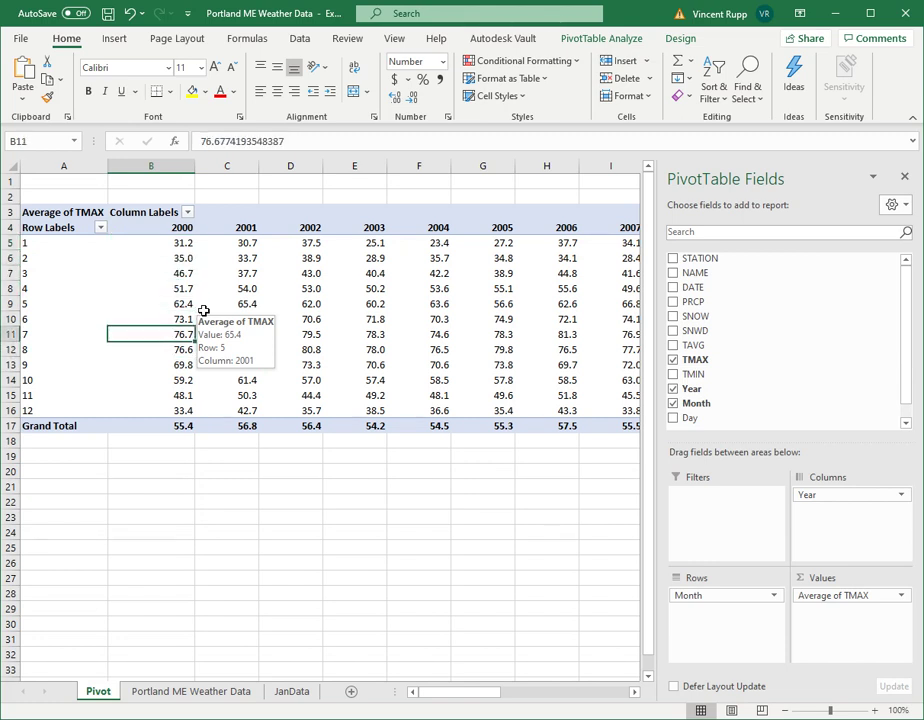
{"action": "key", "text": "Up"}
{"action": "key", "text": "Down"}
{"action": "key", "text": "Down"}
{"action": "key", "text": "Up"}
{"action": "key", "text": "Up"}
{"action": "key", "text": "Down"}
{"action": "key", "text": "Down"}
{"action": "key", "text": "Down"}
{"action": "key", "text": "Down"}
{"action": "key", "text": "Down"}
{"action": "key", "text": "Down"}
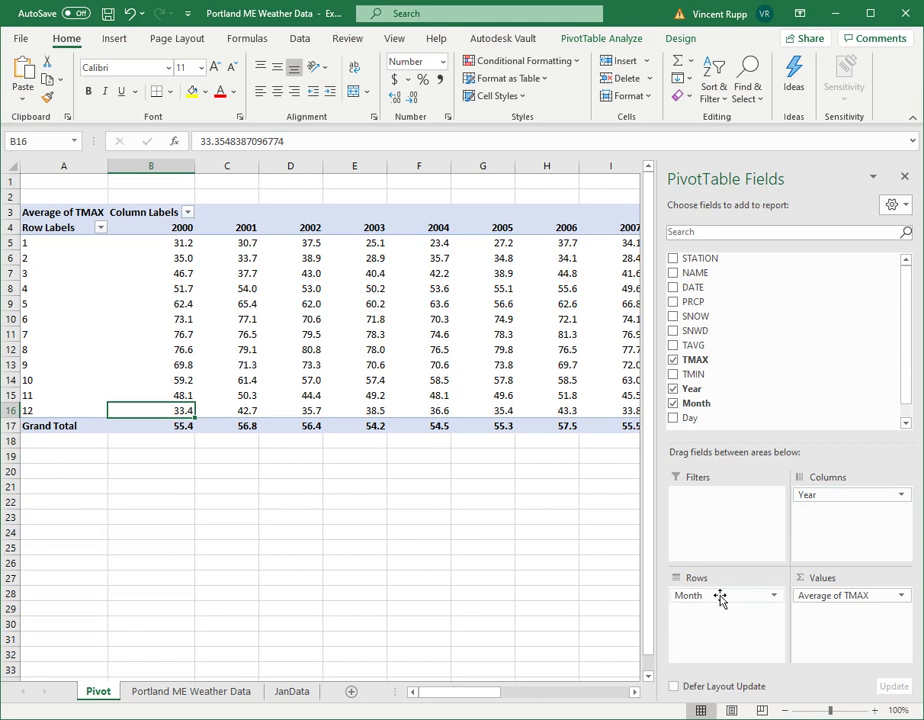
Remove Month and Year from the layout and filter the pivot to Month 1, averaging 32.0.
{"action": "left_click_drag", "start_coordinate": [714, 596], "coordinate": [675, 397]}
{"action": "left_click", "coordinate": [673, 390]}
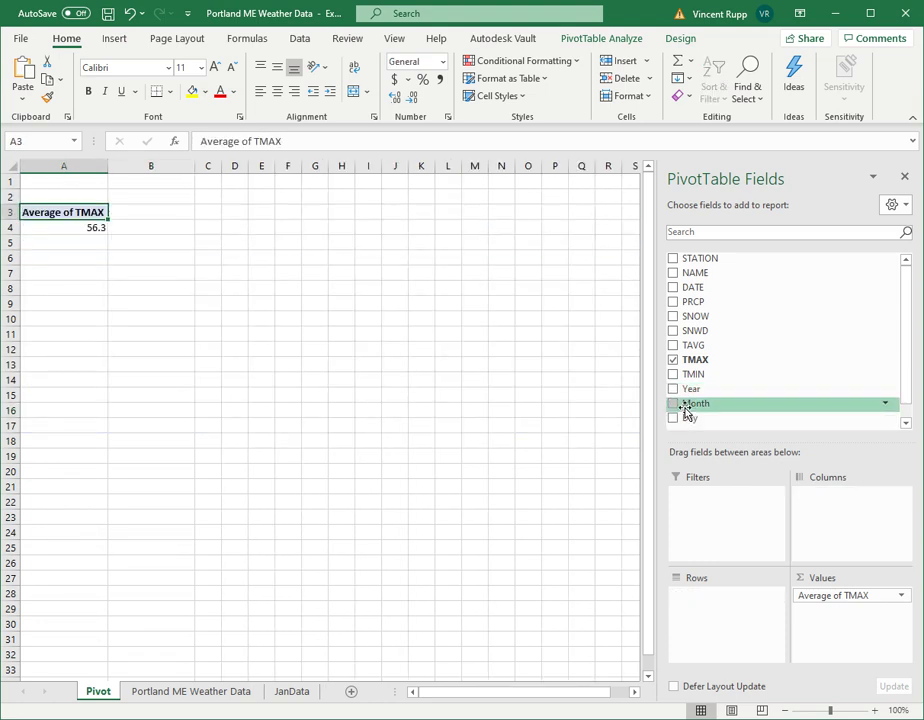
{"action": "left_click_drag", "start_coordinate": [688, 416], "coordinate": [726, 526]}
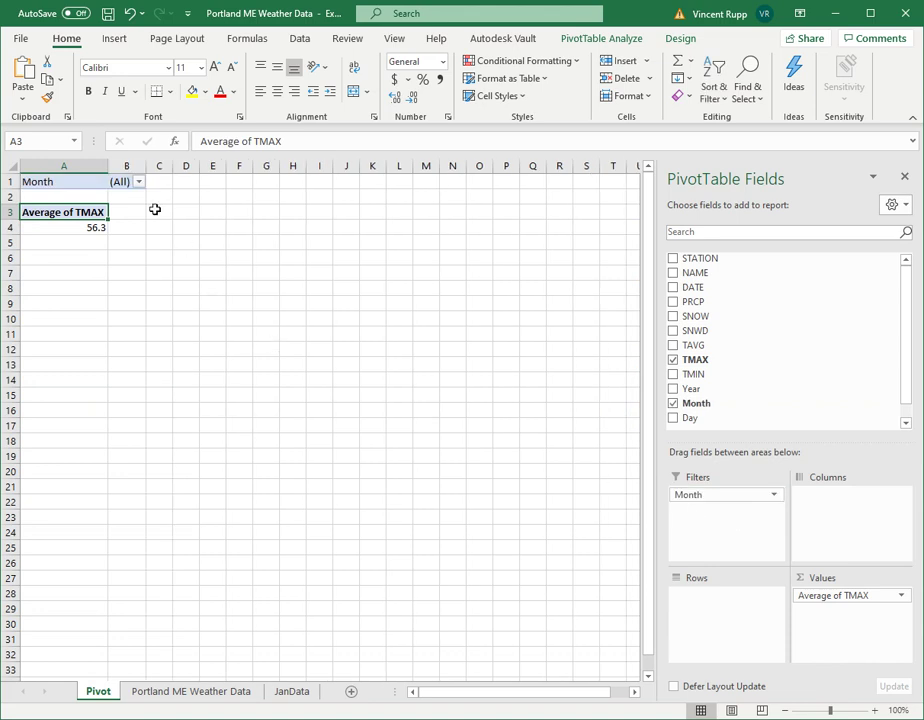
{"action": "left_click", "coordinate": [139, 182]}
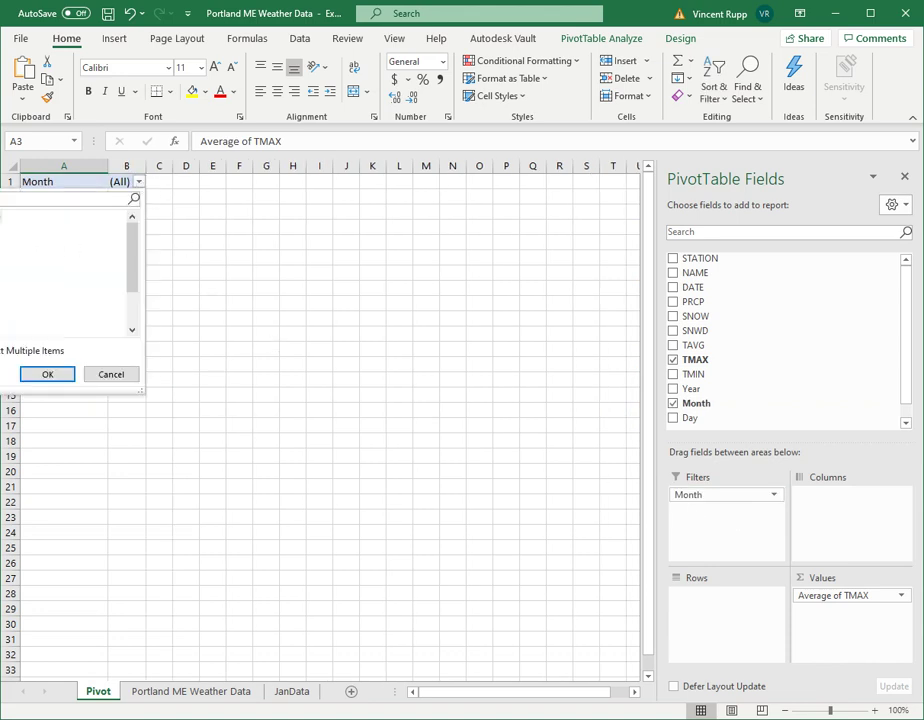
{"action": "left_click", "coordinate": [47, 374]}
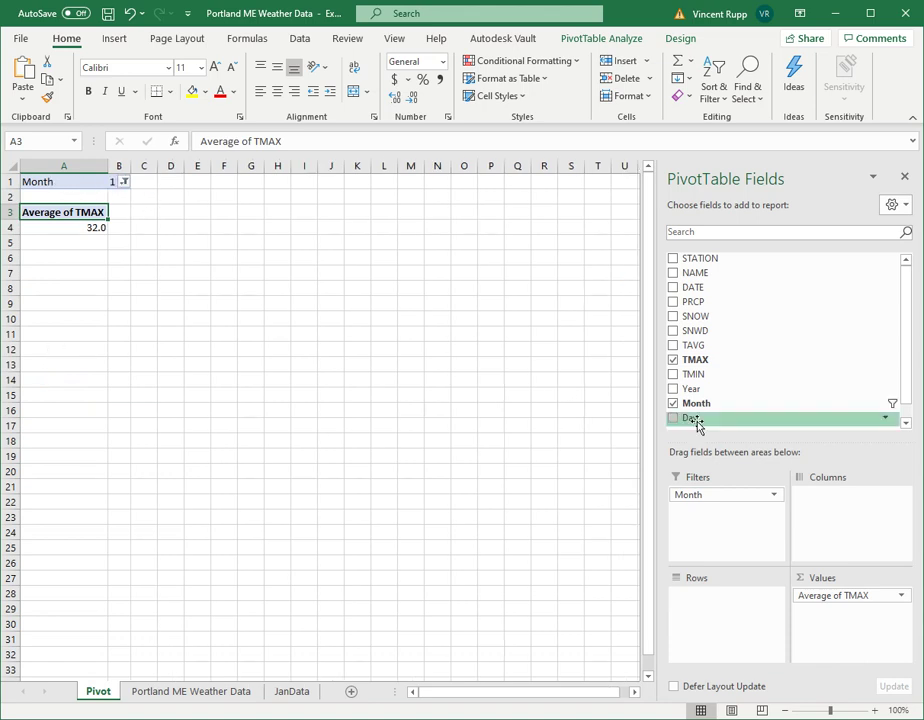
Put Day 1–31 in Rows and Year in Columns, then review the January TMAX averages.
{"action": "left_click_drag", "start_coordinate": [697, 424], "coordinate": [733, 610]}
{"action": "left_click_drag", "start_coordinate": [697, 389], "coordinate": [838, 528]}
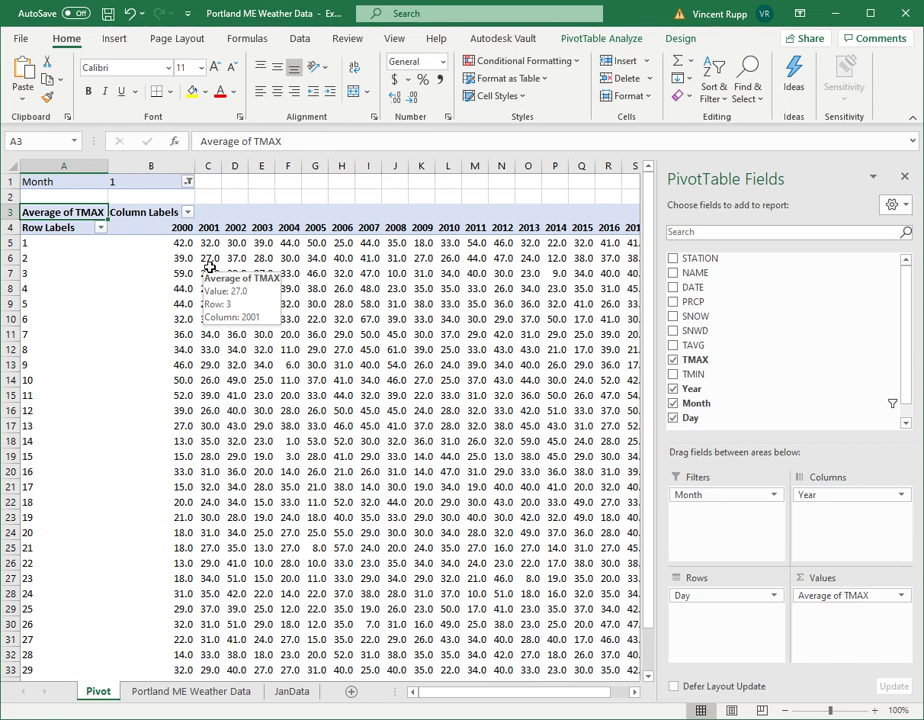
{"action": "left_click", "coordinate": [181, 242]}
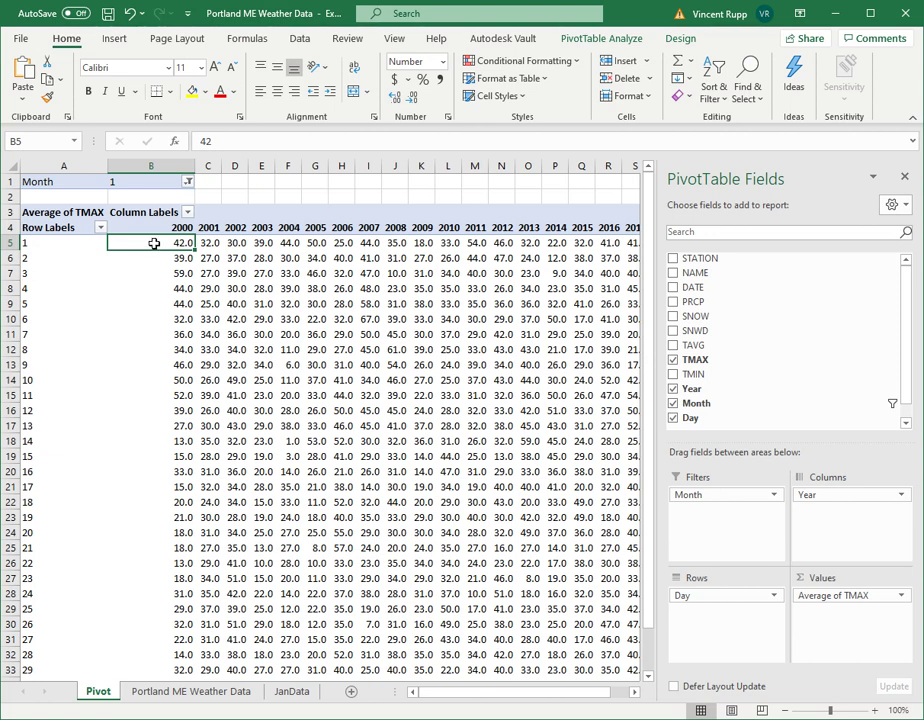
{"action": "mouse_move", "coordinate": [155, 244]}
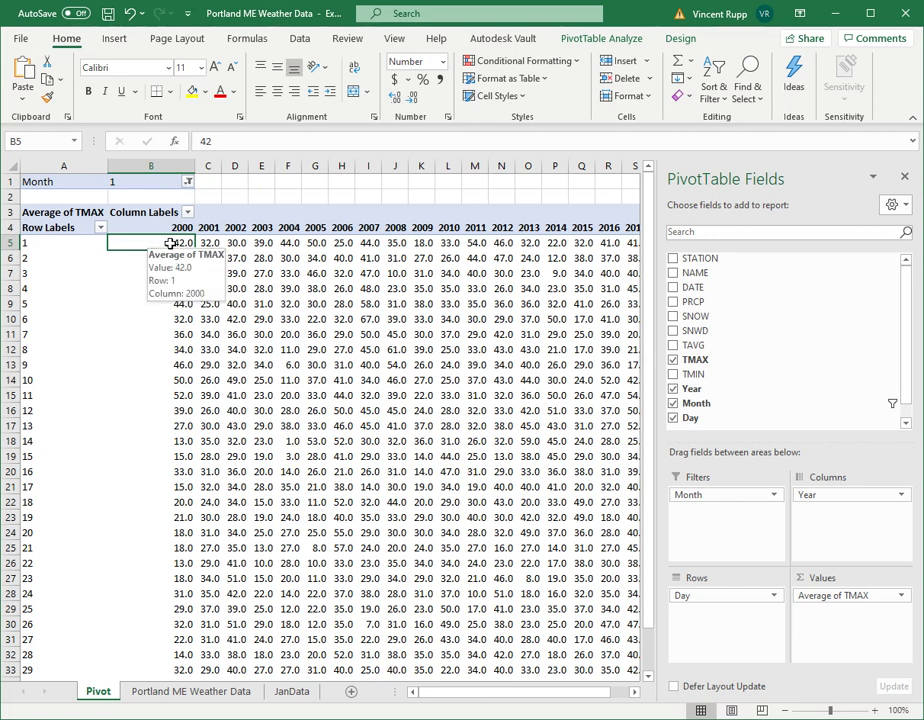
{"action": "left_click", "coordinate": [150, 258]}
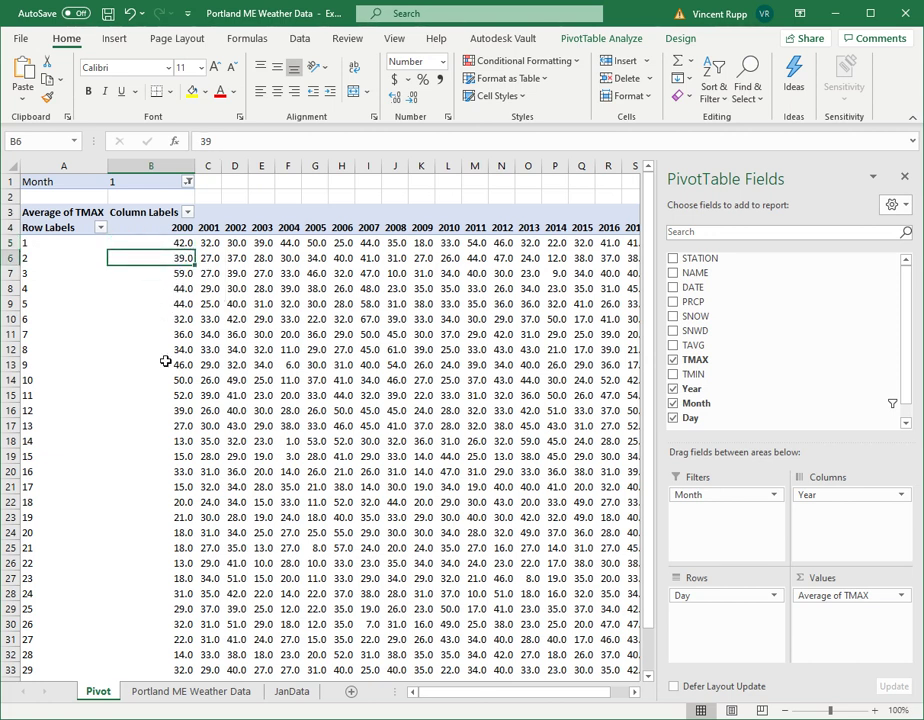
{"action": "scroll", "coordinate": [166, 361], "scroll_direction": "down", "scroll_amount": 1}
{"action": "scroll", "coordinate": [166, 361], "scroll_direction": "down", "scroll_amount": 2}
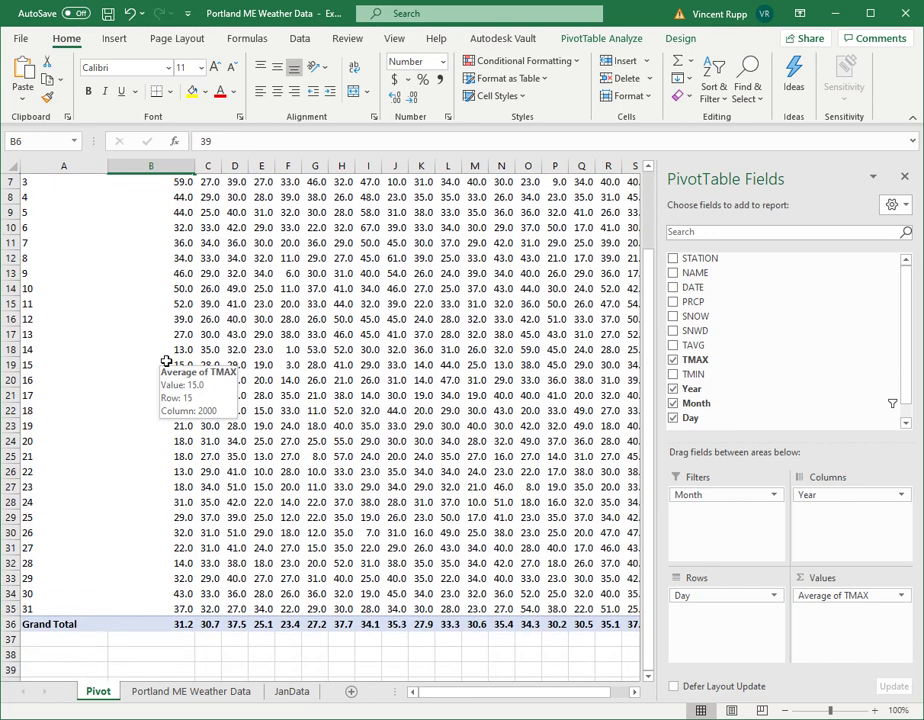
{"action": "scroll", "coordinate": [166, 361], "scroll_direction": "up", "scroll_amount": 2}
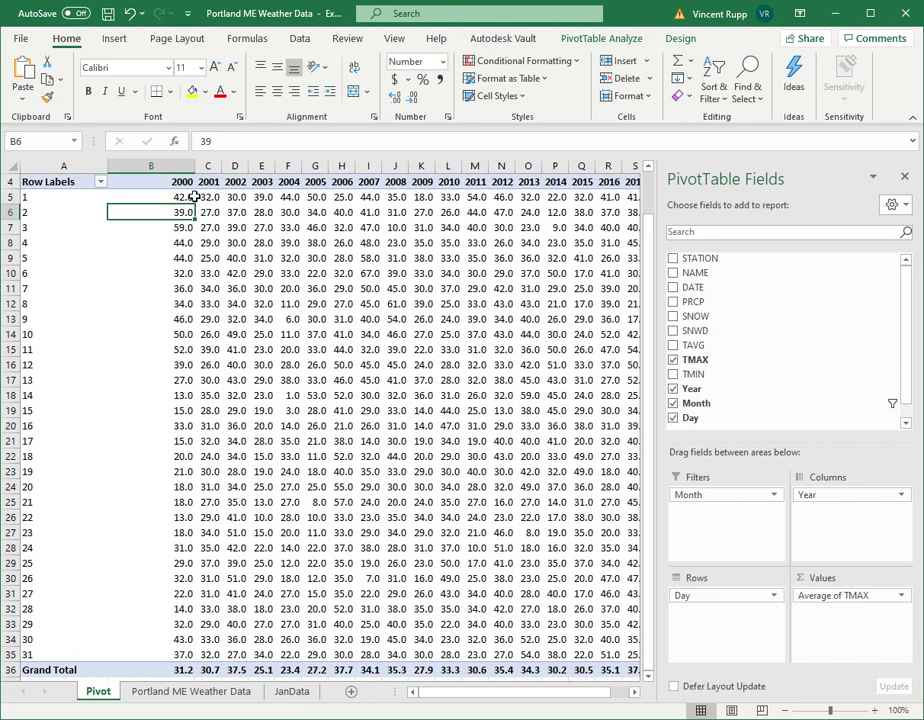
Compare the pivot values against the JanData and Portland ME Weather Data sheets.
{"action": "left_click", "coordinate": [290, 691]}
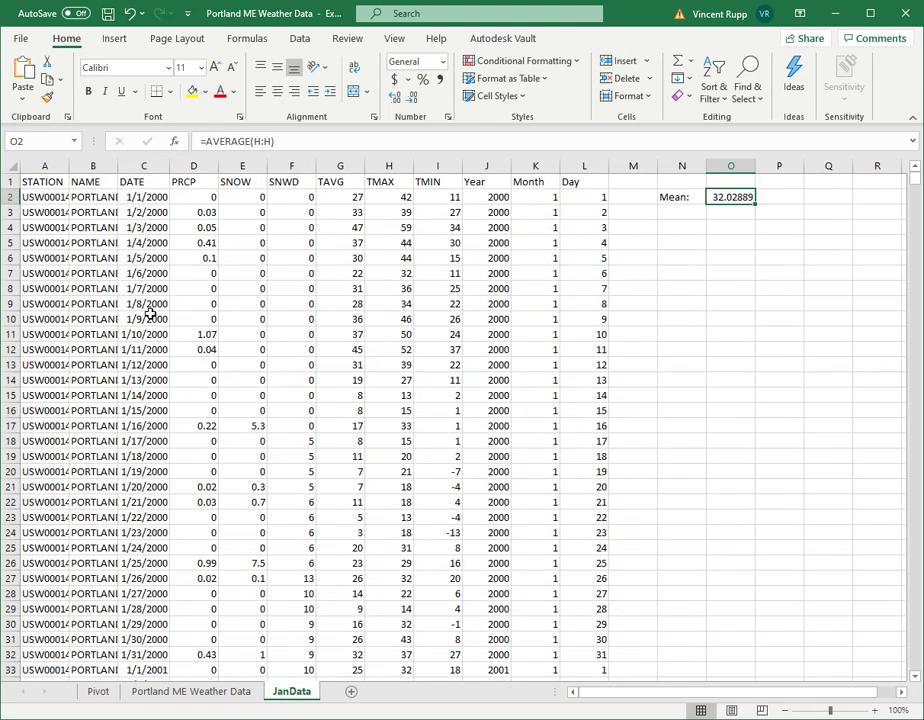
{"action": "scroll", "coordinate": [147, 327], "scroll_direction": "down", "scroll_amount": 3}
{"action": "scroll", "coordinate": [147, 327], "scroll_direction": "down", "scroll_amount": 18}
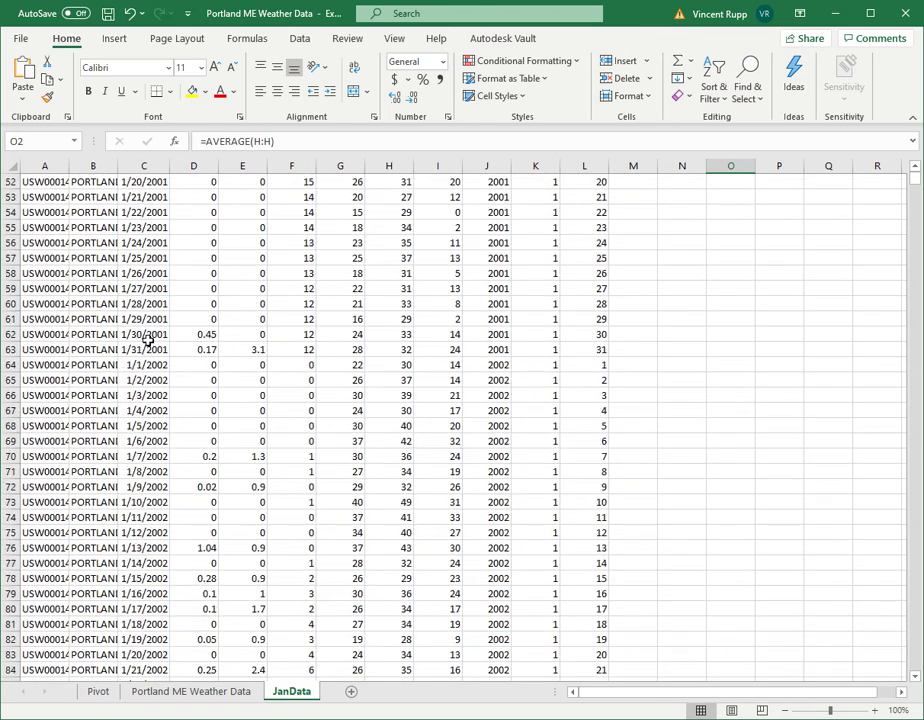
{"action": "scroll", "coordinate": [147, 341], "scroll_direction": "down", "scroll_amount": 8}
{"action": "left_click", "coordinate": [178, 693]}
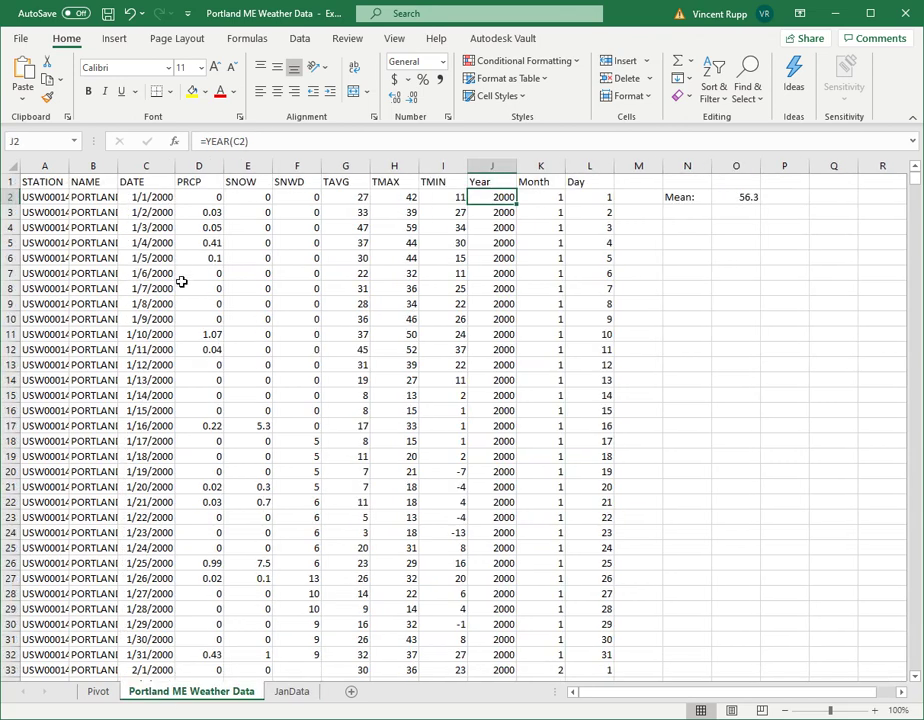
{"action": "left_click", "coordinate": [99, 691]}
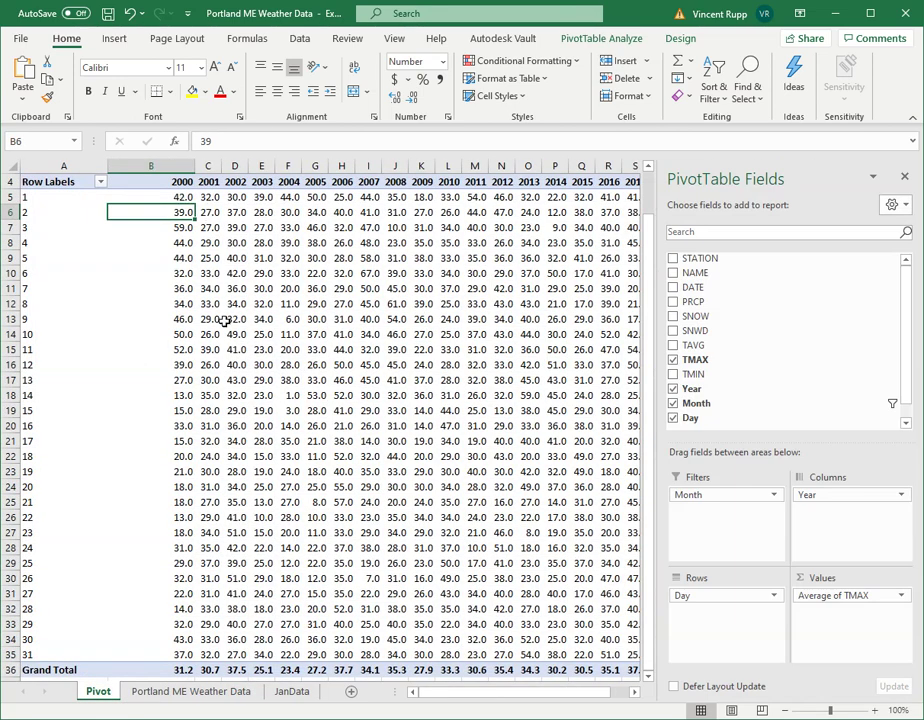
{"action": "scroll", "coordinate": [198, 470], "scroll_direction": "down", "scroll_amount": 3}
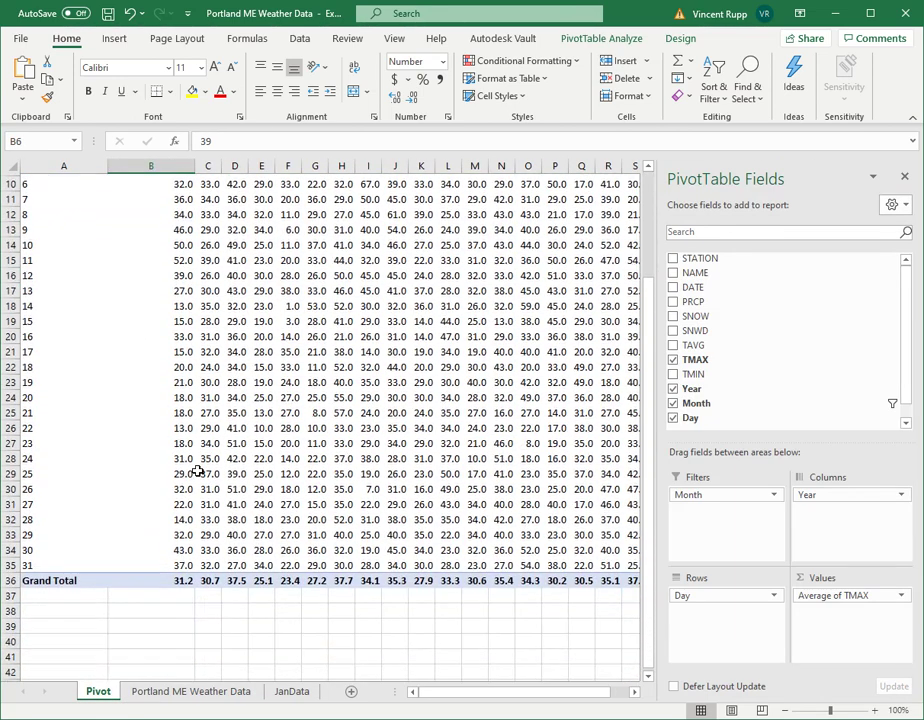
{"action": "left_click", "coordinate": [33, 563]}
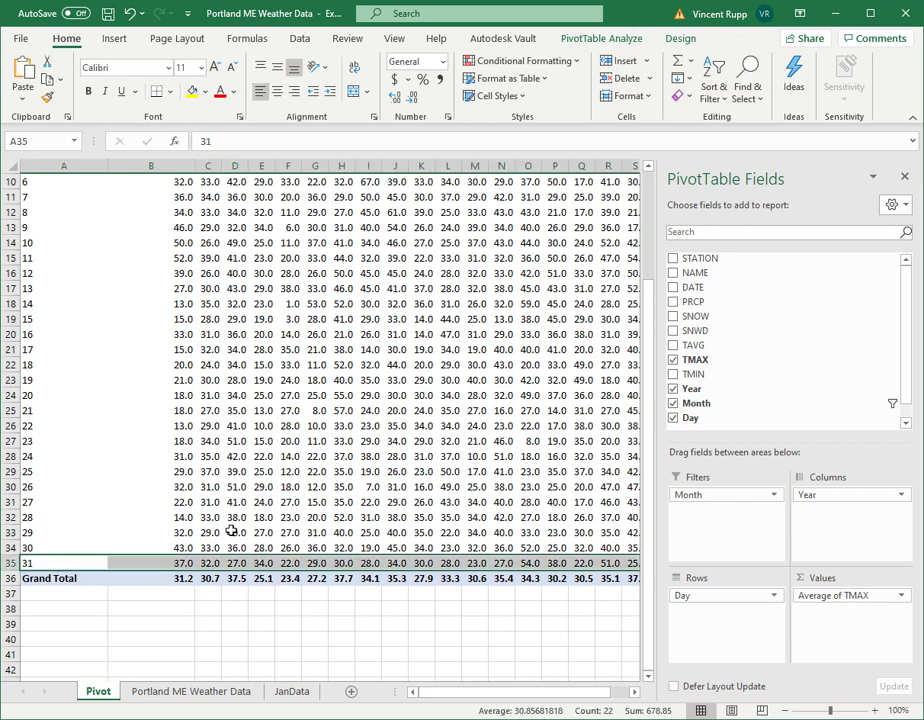
{"action": "scroll", "coordinate": [273, 566], "scroll_direction": "up", "scroll_amount": 3}
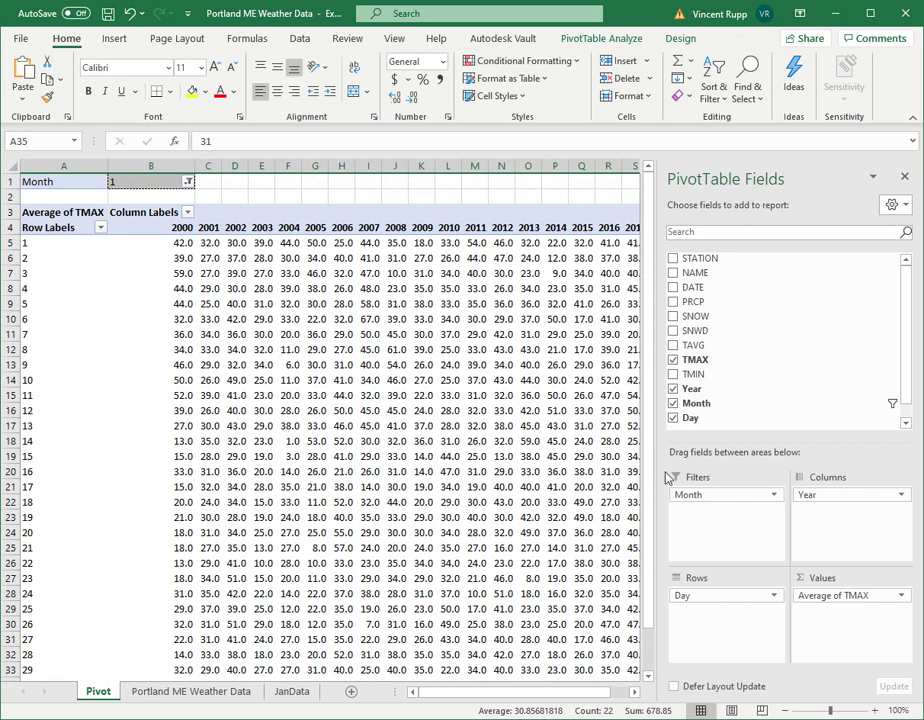
Uncheck TMAX, Year, Month and Day, then click cell A2 outside the pivot.
{"action": "left_click", "coordinate": [674, 360]}
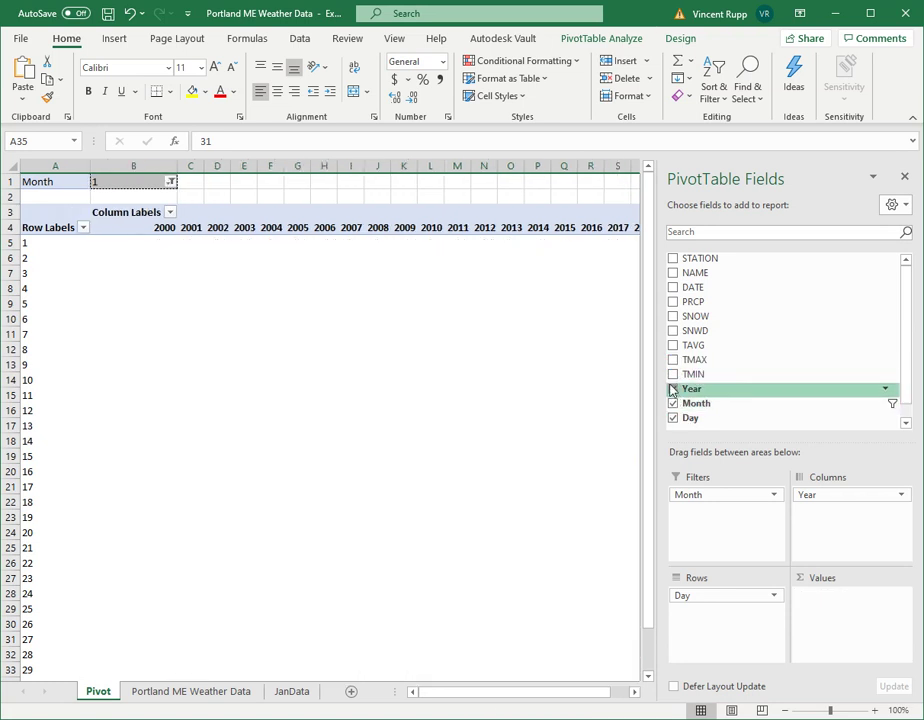
{"action": "left_click", "coordinate": [673, 389]}
{"action": "left_click", "coordinate": [673, 403]}
{"action": "left_click", "coordinate": [675, 418]}
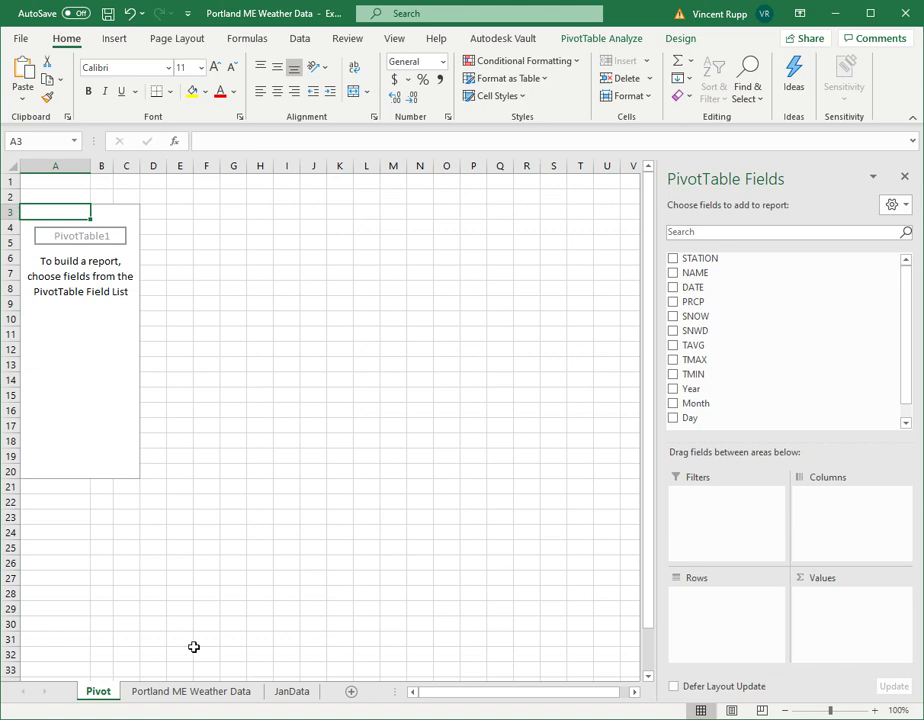
{"action": "left_click", "coordinate": [64, 195]}
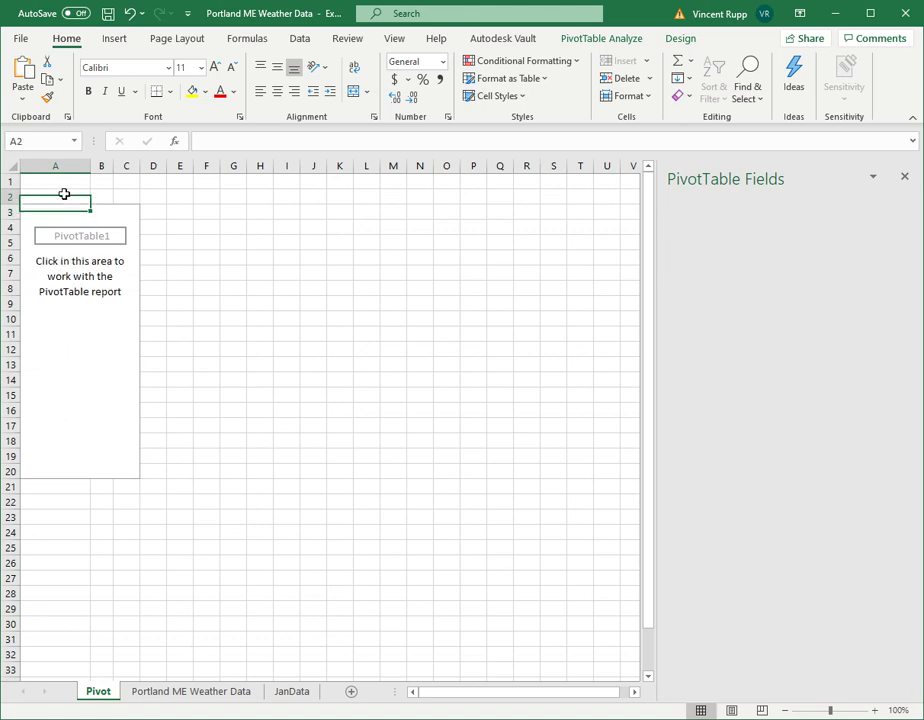